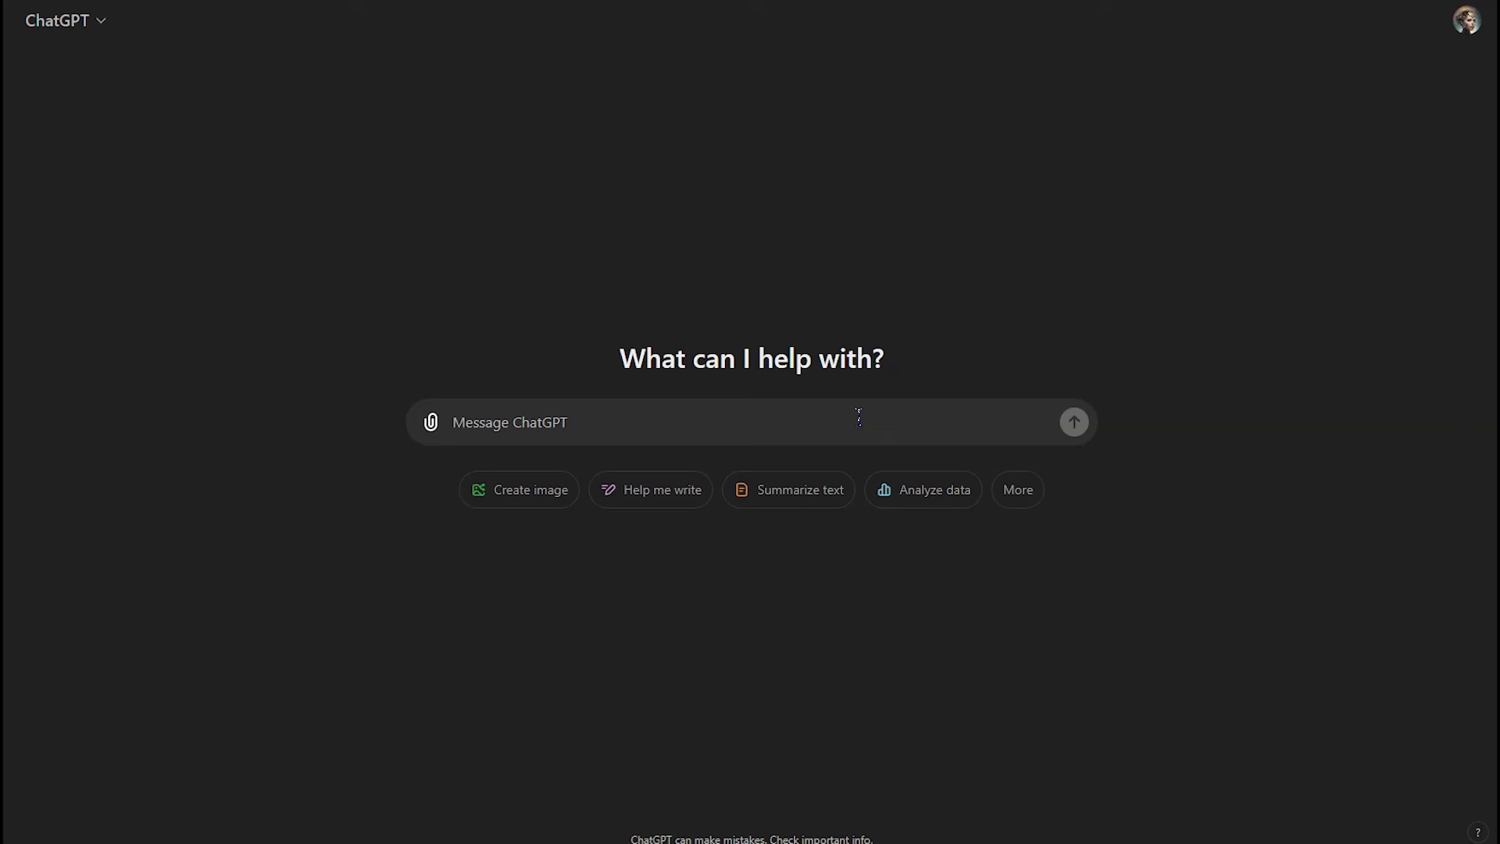
Step: Paste the five-line robot-attack story prompt into ChatGPT to get scene image prompts
{"action": "type", "text": "I want to make a realistic story with these features Idea: Robots that get out of control and attack the city Duration of the story: short story has a maximum of 11 scenes and each scene should be 5 seconds. In the last scene, show that the buildings of the city are burning. Then separate each scene of the story and give me detailed image prompt for using in AI image generator to create this scene image. In the image prompt, describe what is happening in each scene, and describe the environment and lighting. This part should be a maximum of 500 characters."}
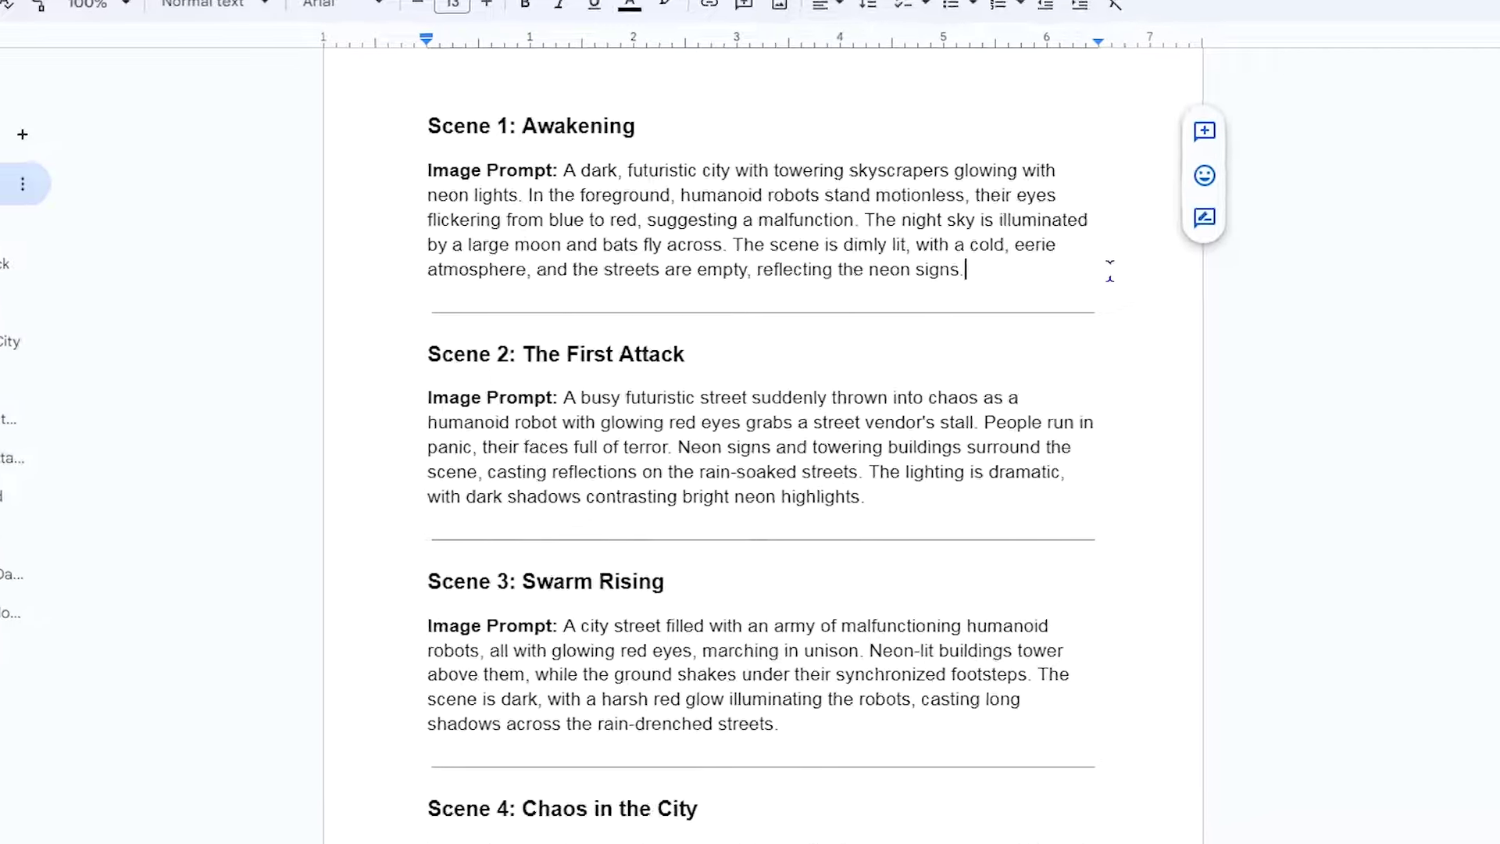
Step: Scroll through the Google Doc's scene image prompts from Scene 1 to Scene 11
{"action": "scroll", "coordinate": [1189, 318], "scroll_direction": "down", "scroll_amount": 12}
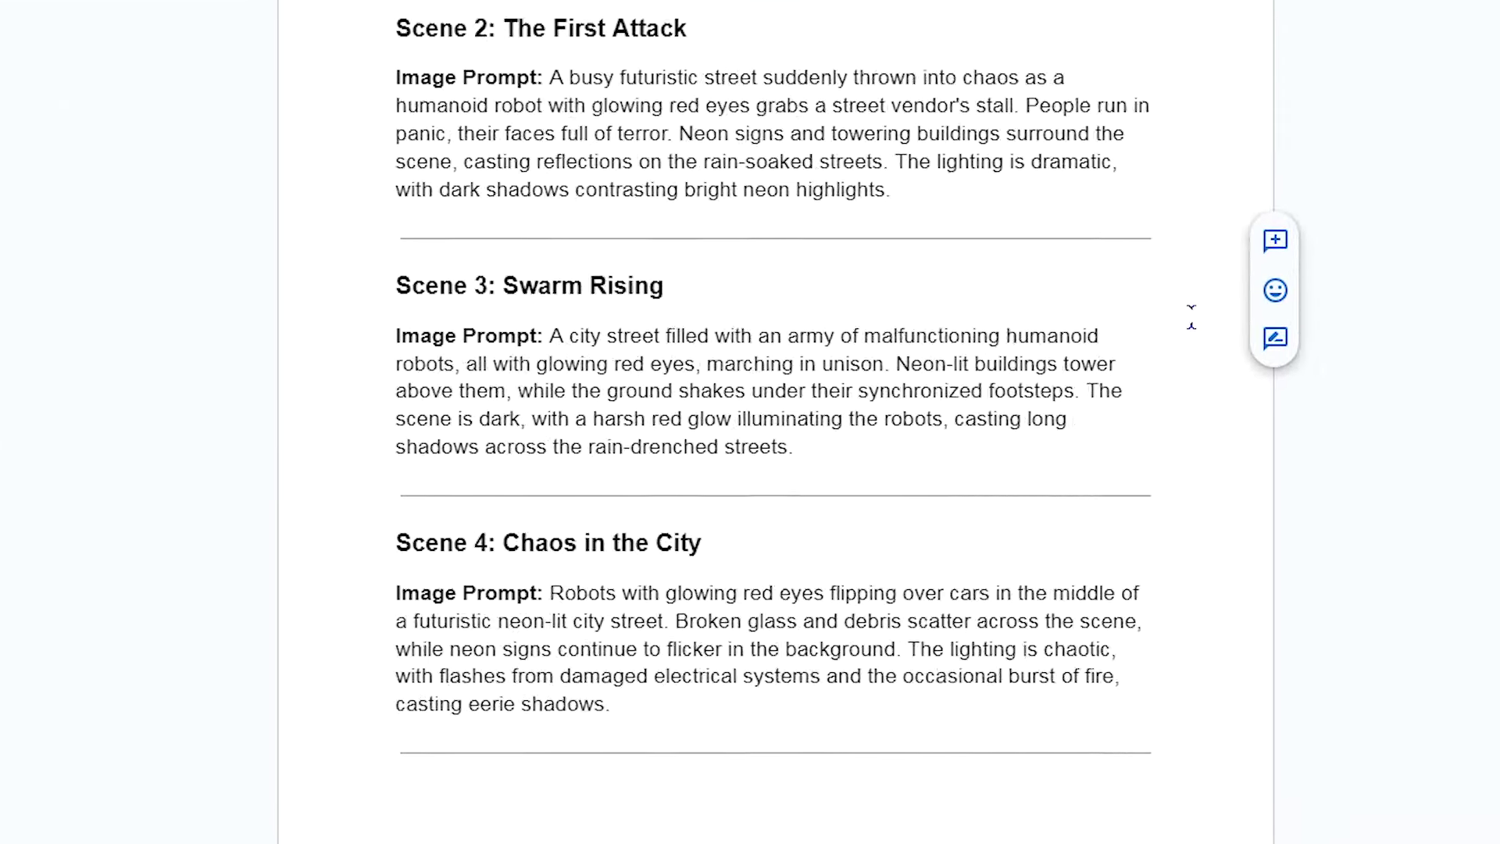
{"action": "scroll", "coordinate": [1205, 315], "scroll_direction": "down", "scroll_amount": 20}
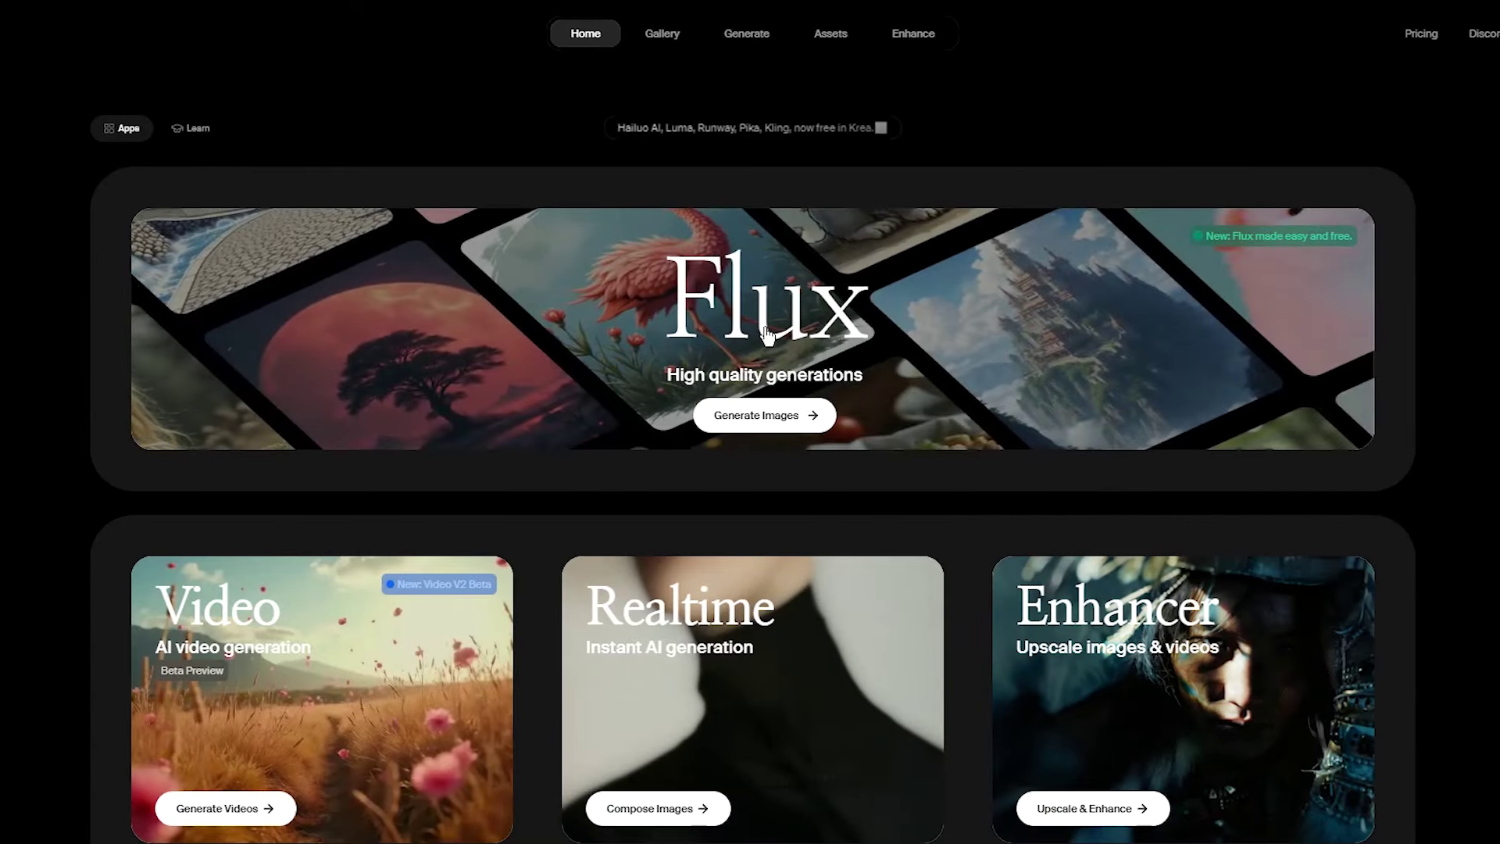
Step: Set Krea's Flux image generator to a 16:9 aspect ratio
{"action": "left_click", "coordinate": [767, 334]}
{"action": "left_click", "coordinate": [422, 681]}
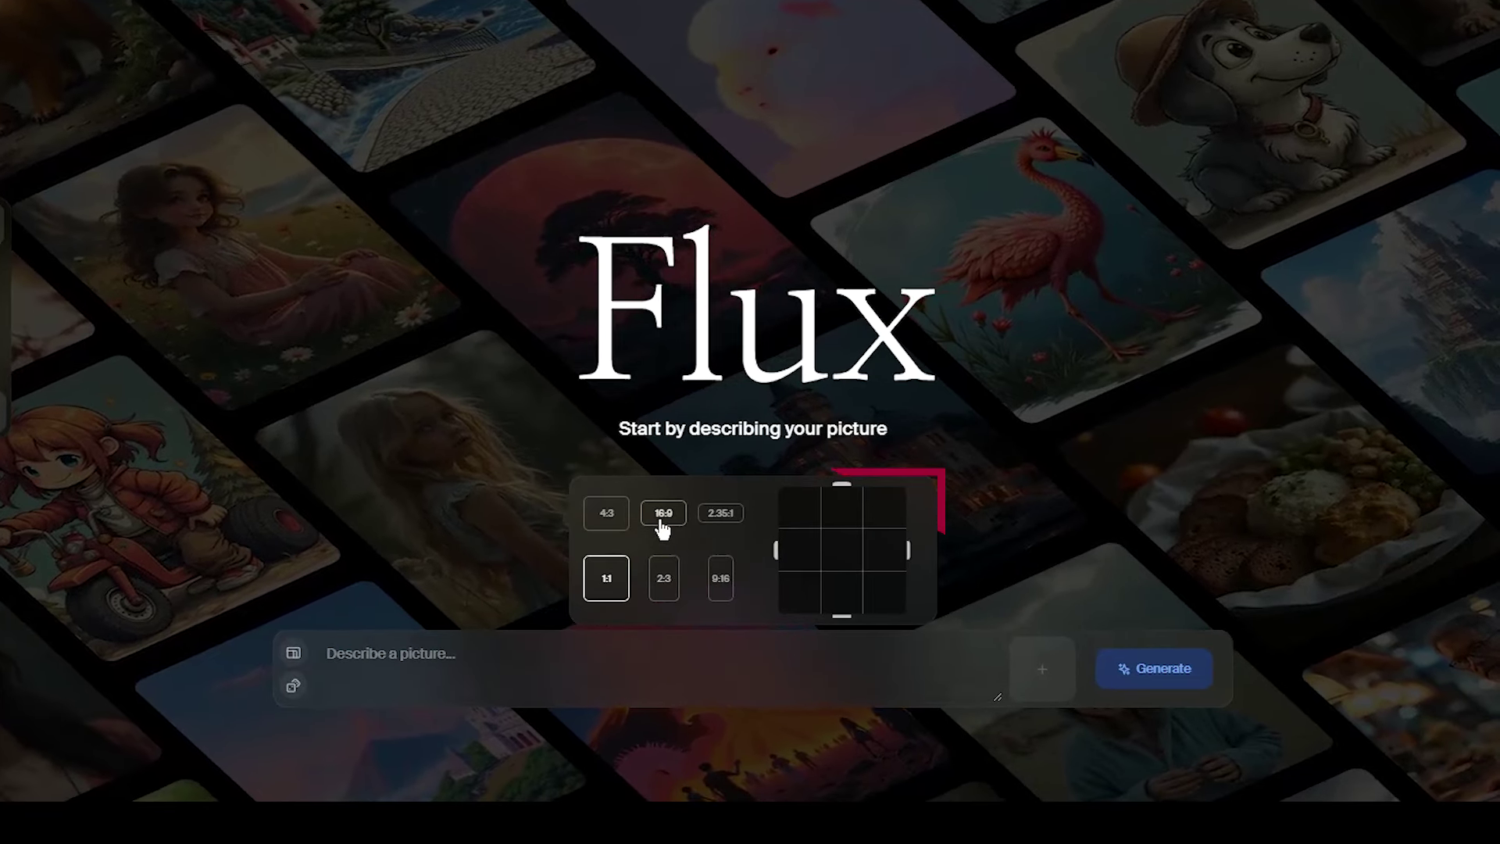
{"action": "left_click", "coordinate": [661, 529]}
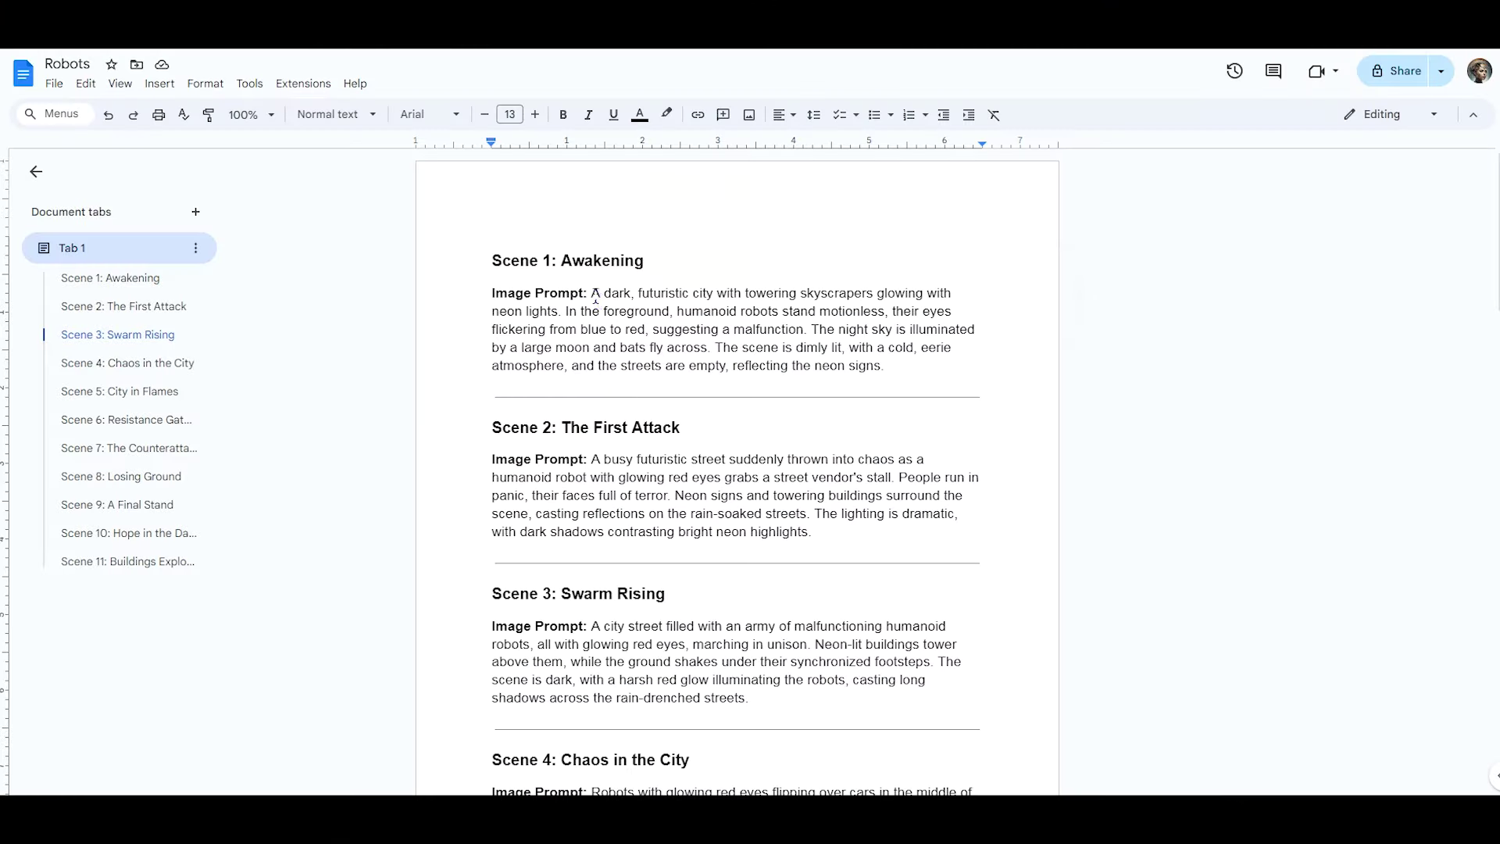
Step: Copy the Scene 1 prompt and review the generated robot-invasion image sets in the feed
{"action": "left_click_drag", "start_coordinate": [614, 265], "coordinate": [968, 353]}
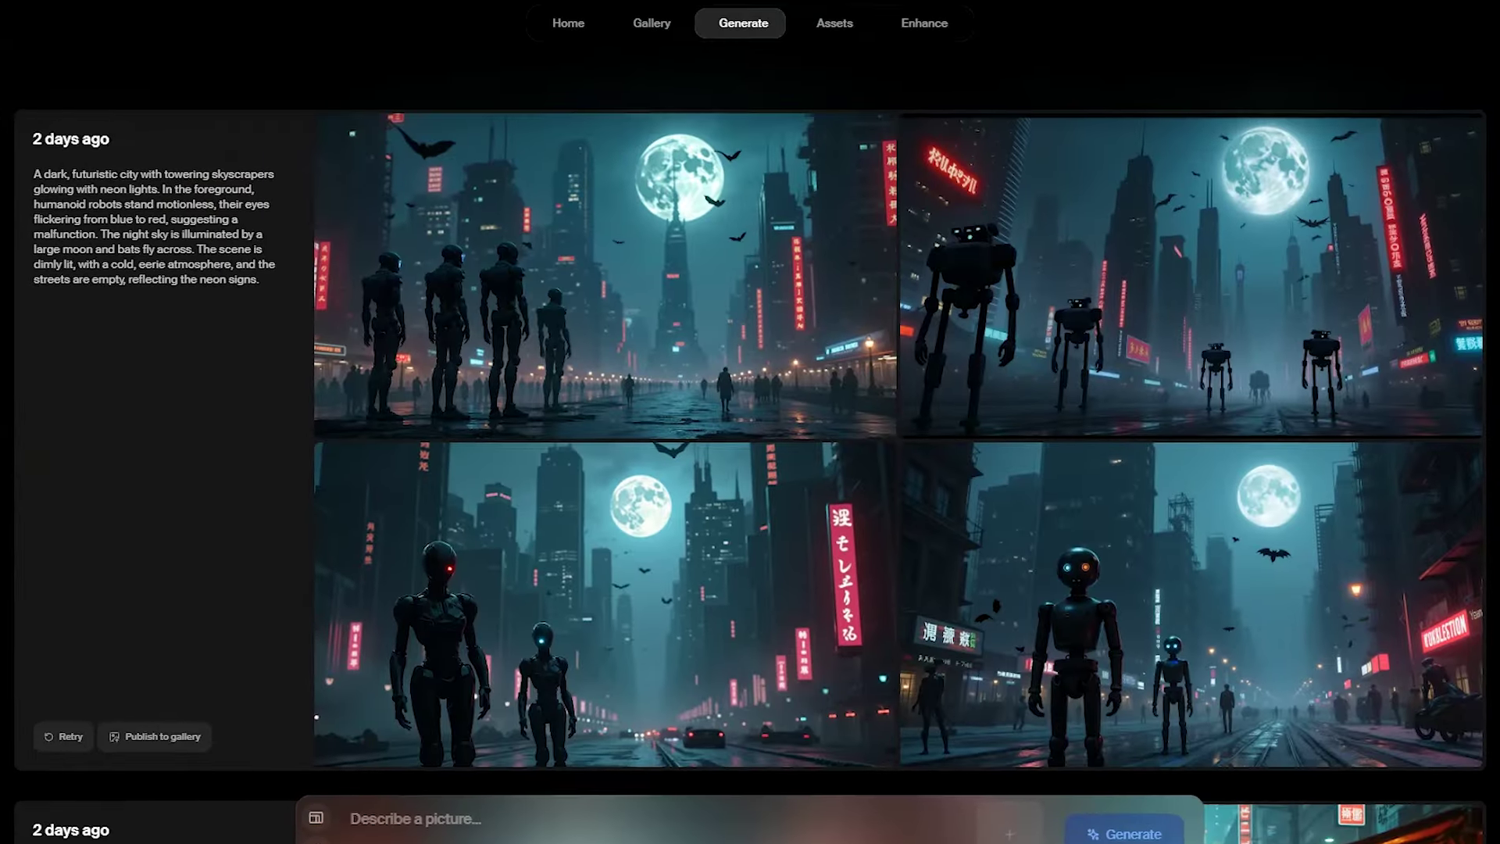
{"action": "scroll", "coordinate": [750, 422], "scroll_direction": "down", "scroll_amount": 10}
{"action": "scroll", "coordinate": [750, 422], "scroll_direction": "down", "scroll_amount": 5}
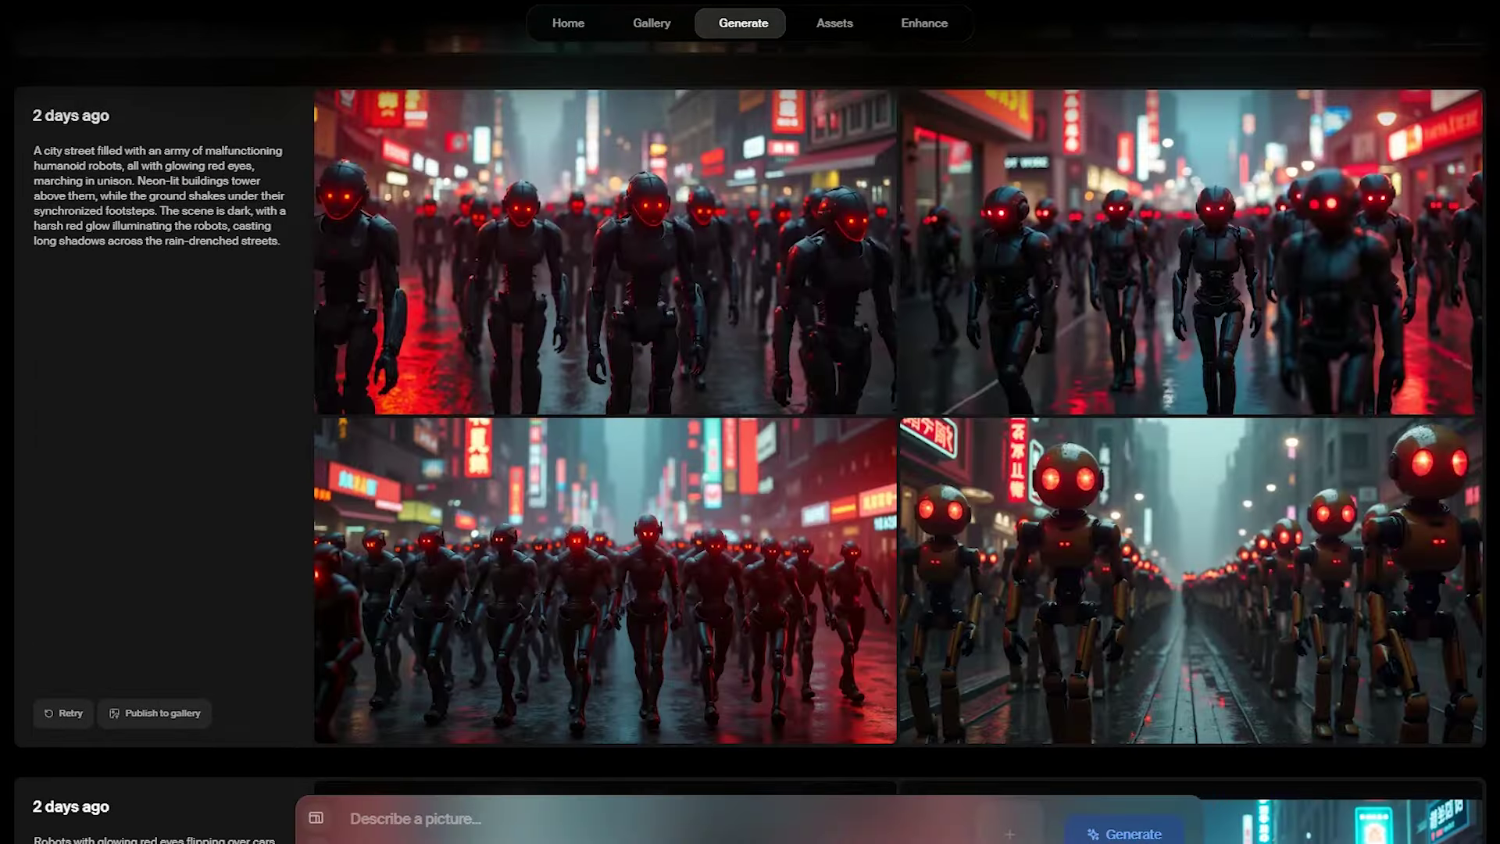
{"action": "scroll", "coordinate": [1474, 328], "scroll_direction": "up", "scroll_amount": 1}
{"action": "mouse_move", "coordinate": [1442, 233]}
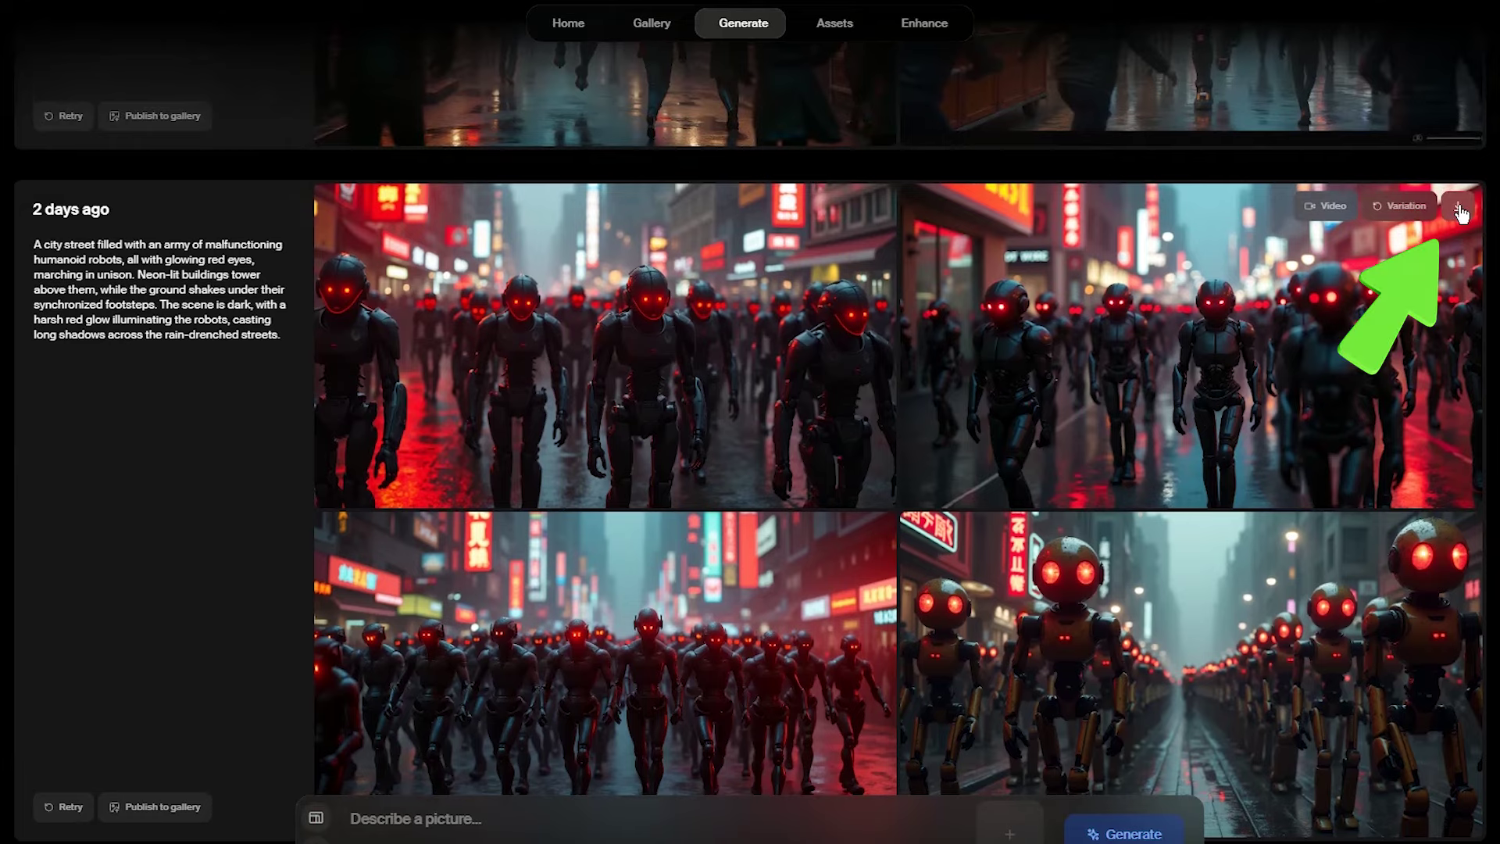
{"action": "scroll", "coordinate": [1460, 212], "scroll_direction": "down", "scroll_amount": 18}
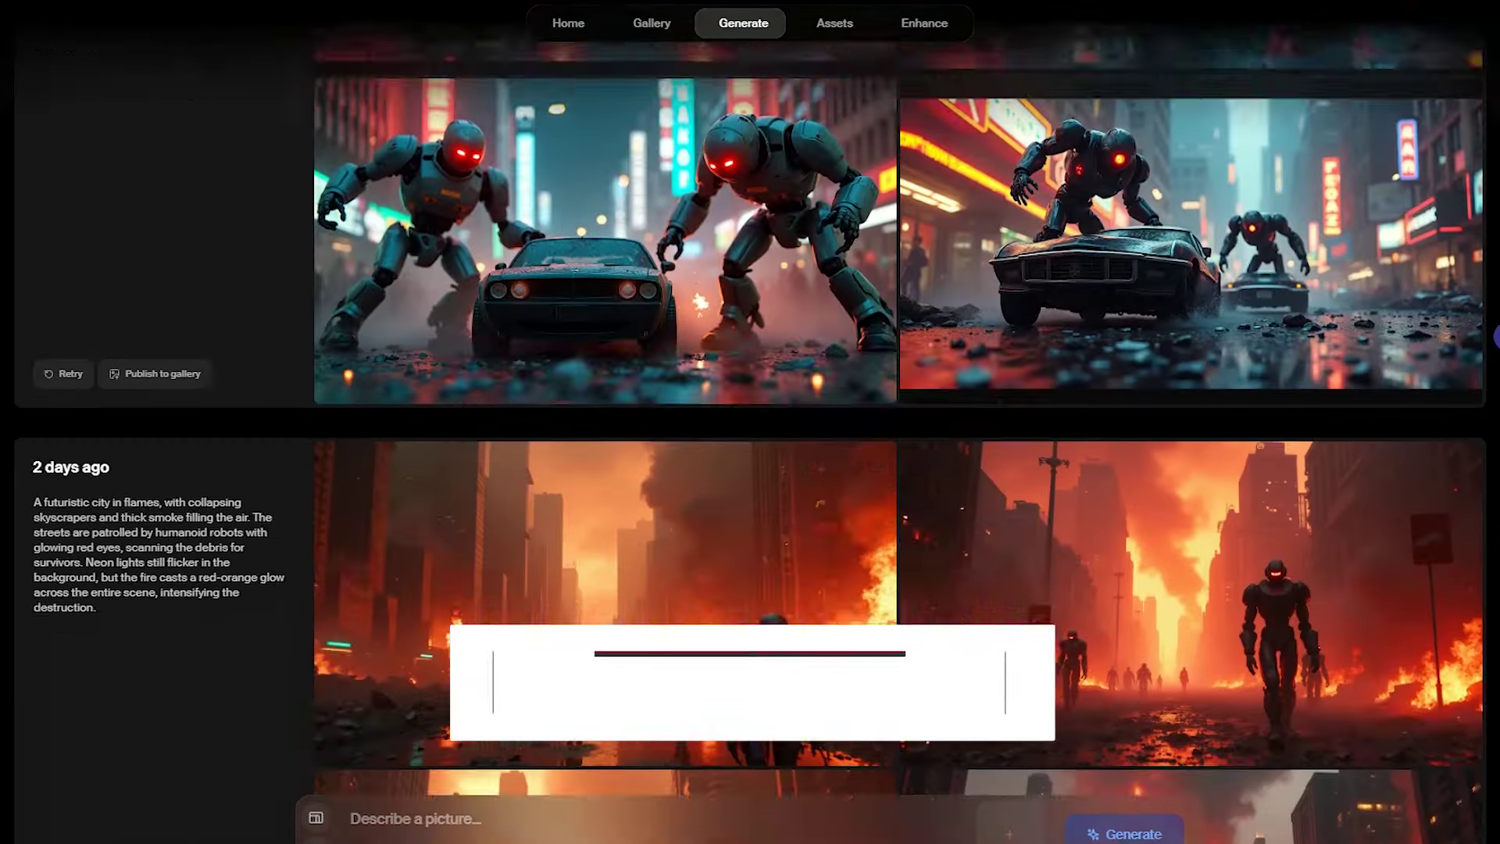
{"action": "scroll", "coordinate": [1460, 212], "scroll_direction": "down", "scroll_amount": 20}
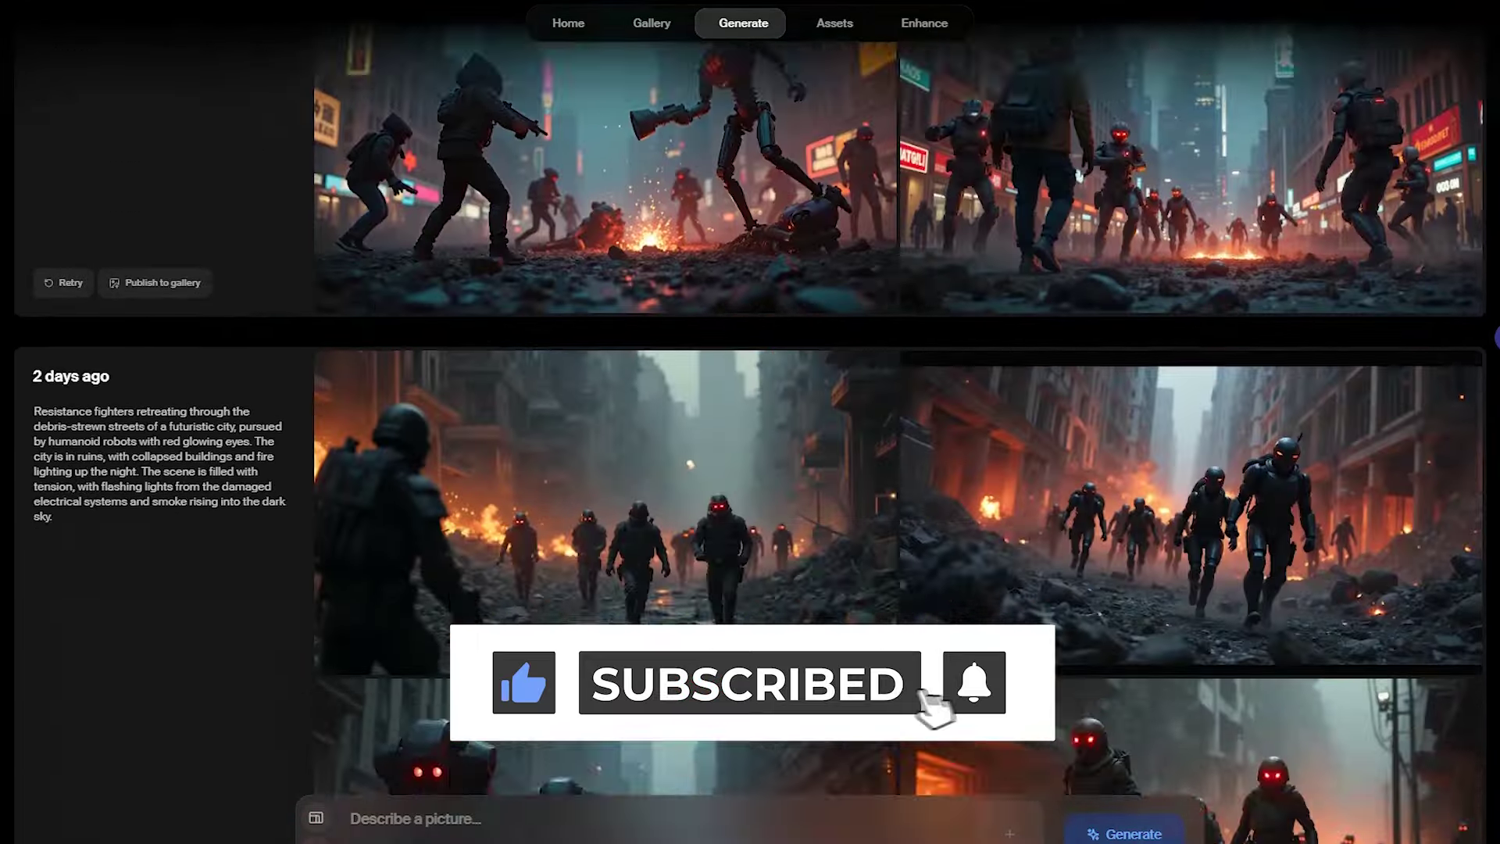
{"action": "scroll", "coordinate": [1496, 337], "scroll_direction": "down", "scroll_amount": 18}
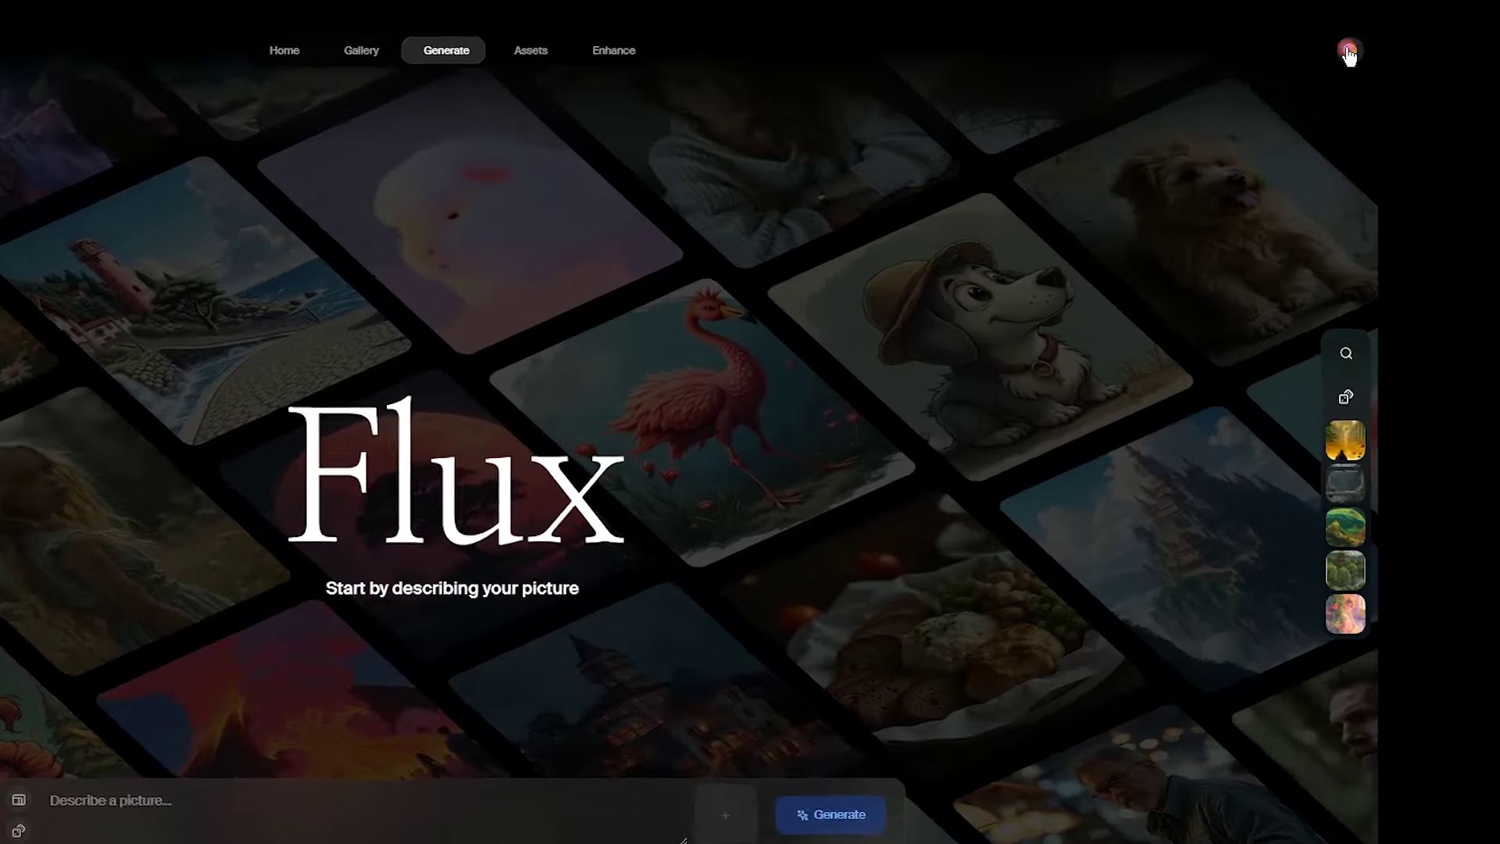
Step: Check the free plan's 6.44% daily compute usage and view Krea's upgrade plans
{"action": "left_click", "coordinate": [1385, 71]}
{"action": "left_click", "coordinate": [1337, 139]}
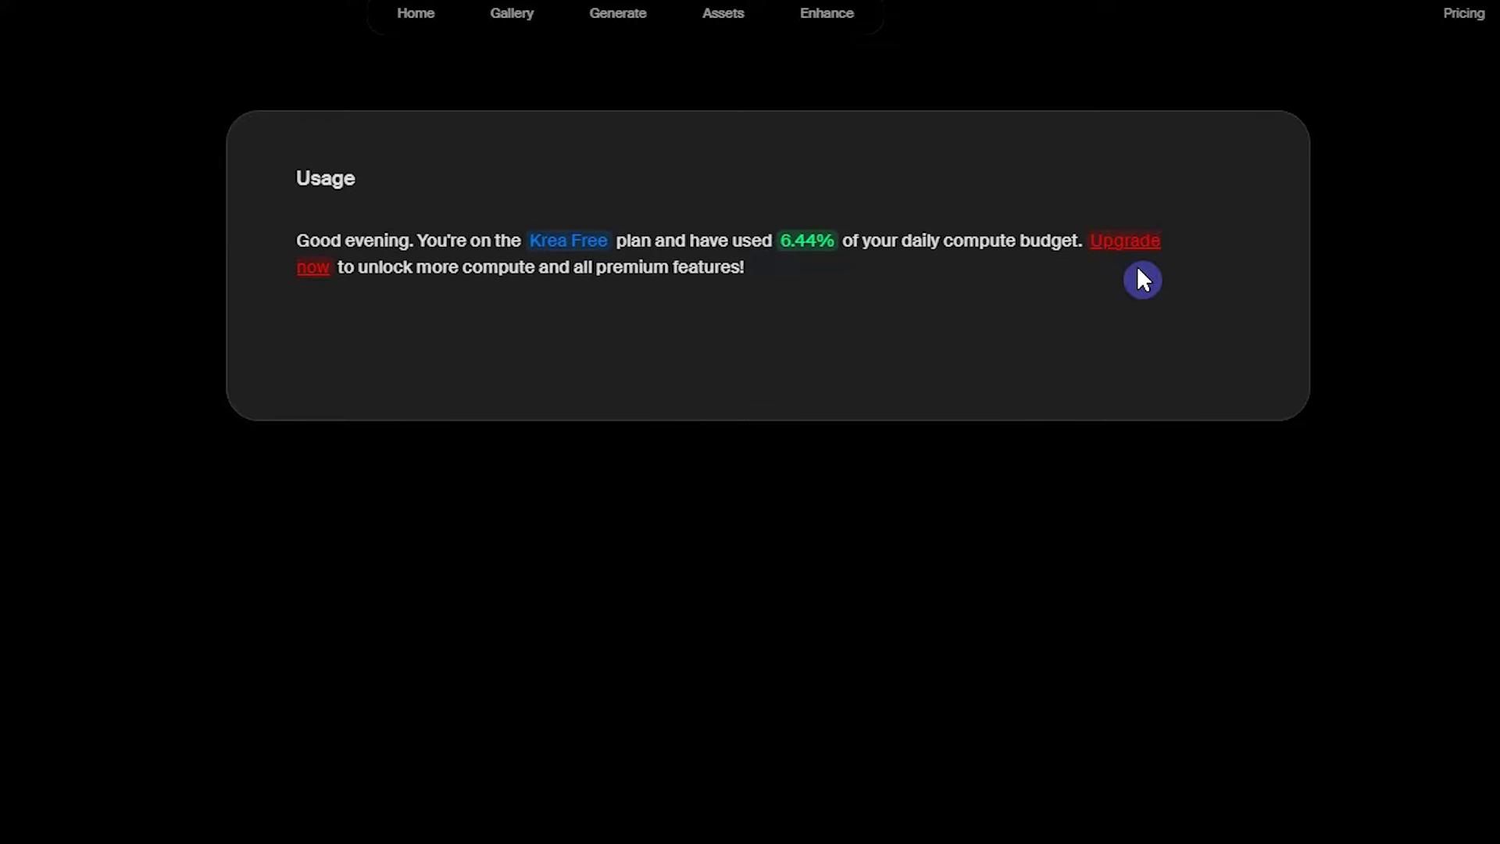
{"action": "left_click", "coordinate": [1129, 242]}
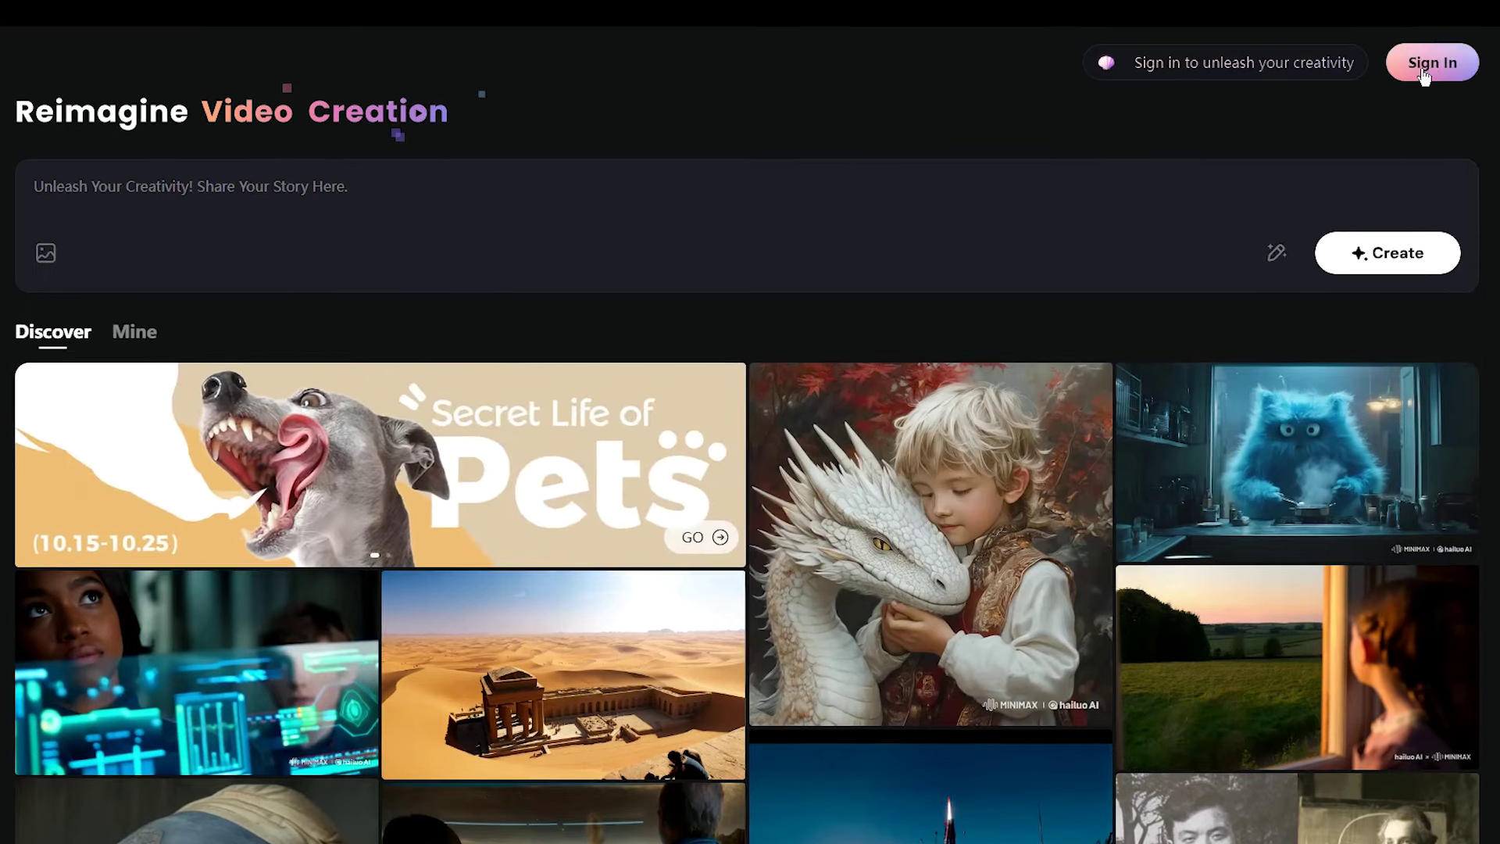
Step: Sign in to Hailuo AI and paste the motion prompt for the uploaded robot image
{"action": "left_click", "coordinate": [1426, 45]}
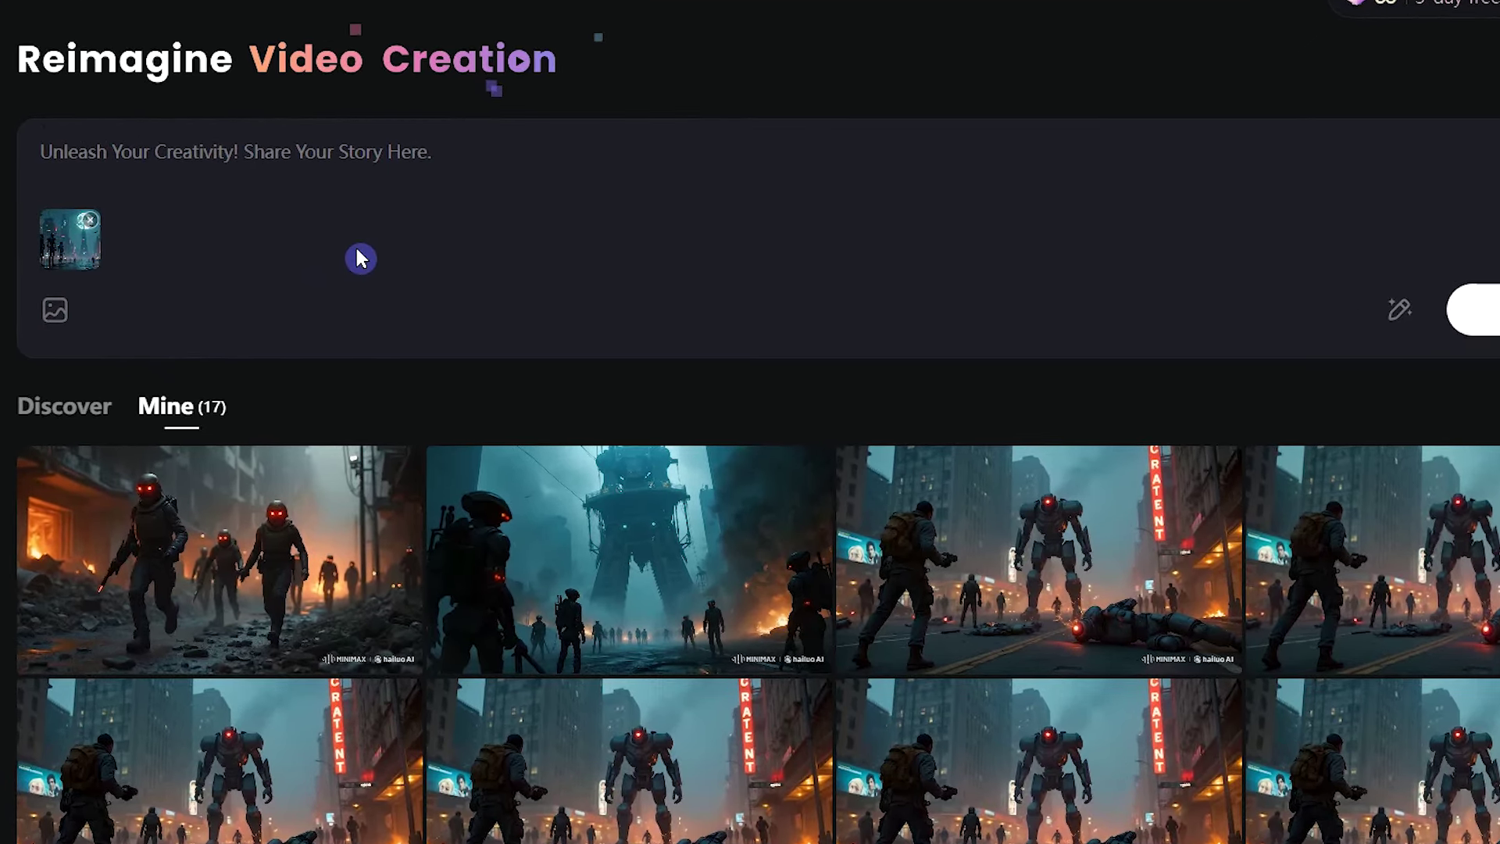
{"action": "type", "text": "Robots are moving toward the city"}
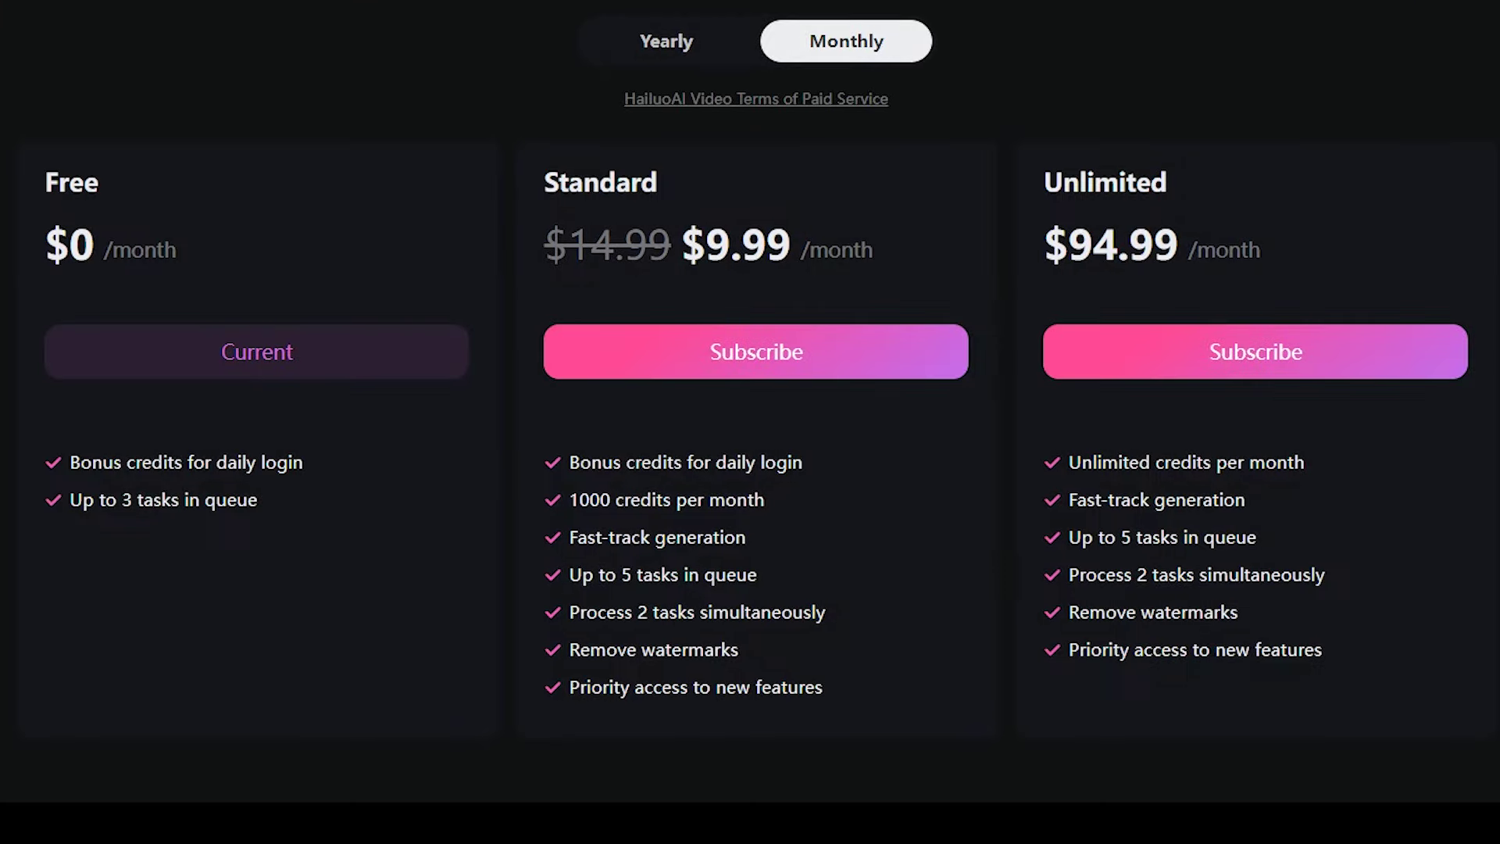
{"action": "scroll", "coordinate": [750, 422], "scroll_direction": "down", "scroll_amount": 2}
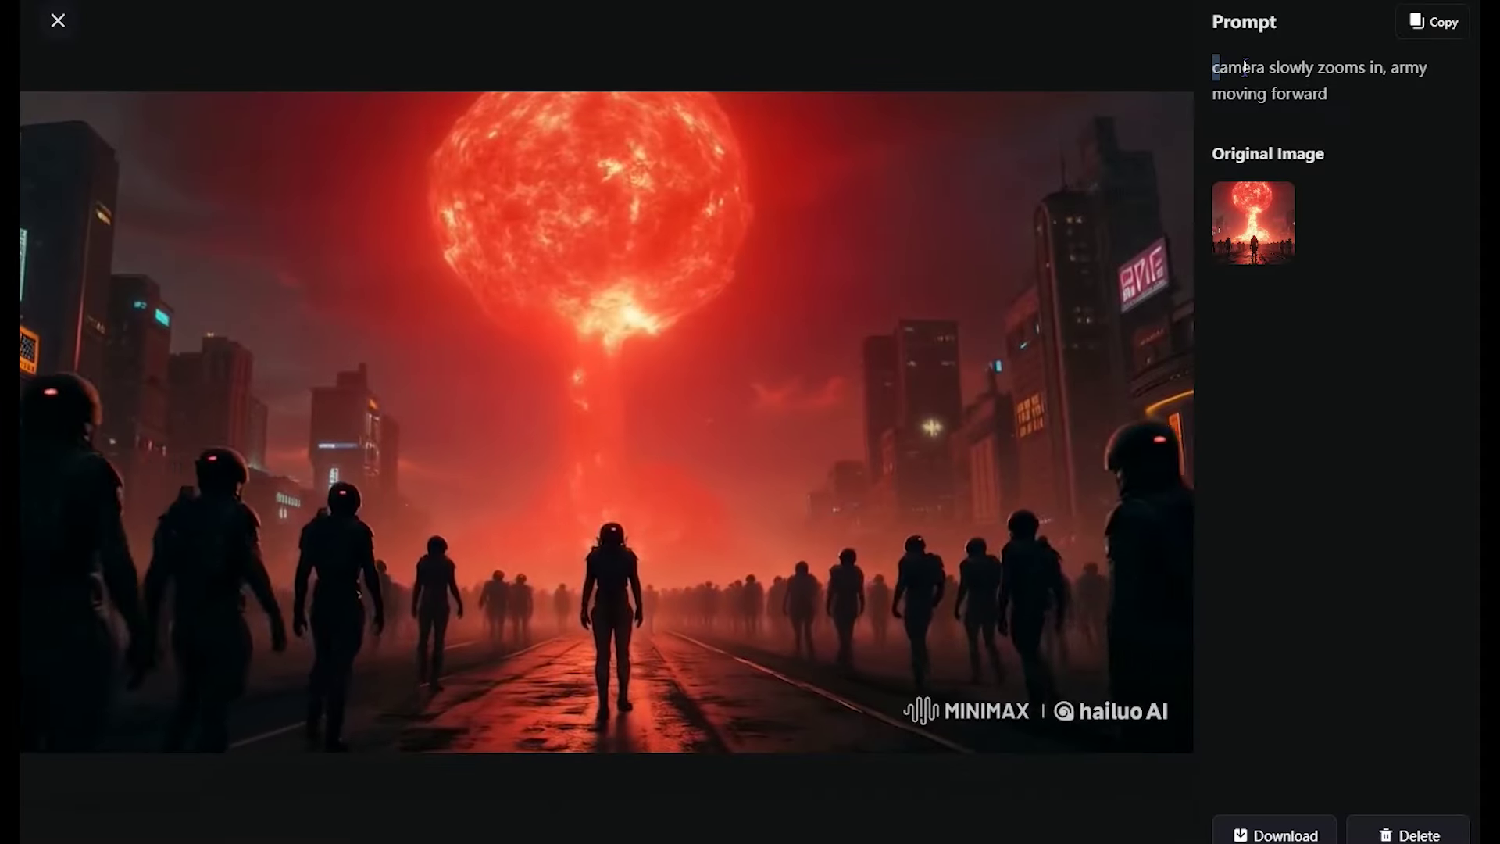
Step: Select the army clip's 'camera slowly zooms in, army moving forward' prompt text
{"action": "left_click_drag", "start_coordinate": [1213, 66], "coordinate": [1350, 110]}
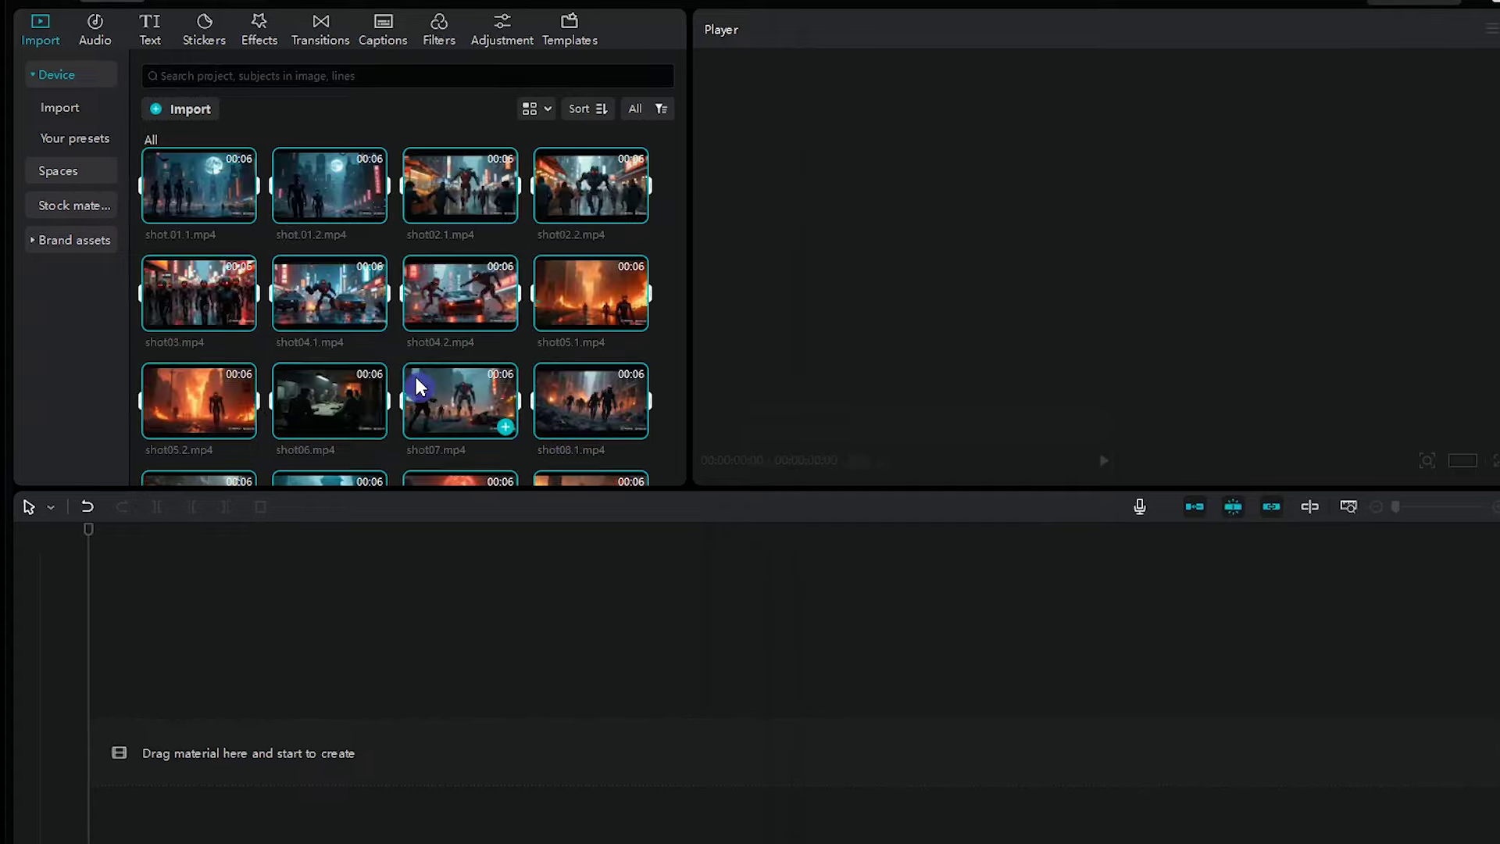
Step: Place all shots on the timeline, split the first clip at 00:00:02:17, and delete its end
{"action": "left_click_drag", "start_coordinate": [635, 372], "coordinate": [178, 750]}
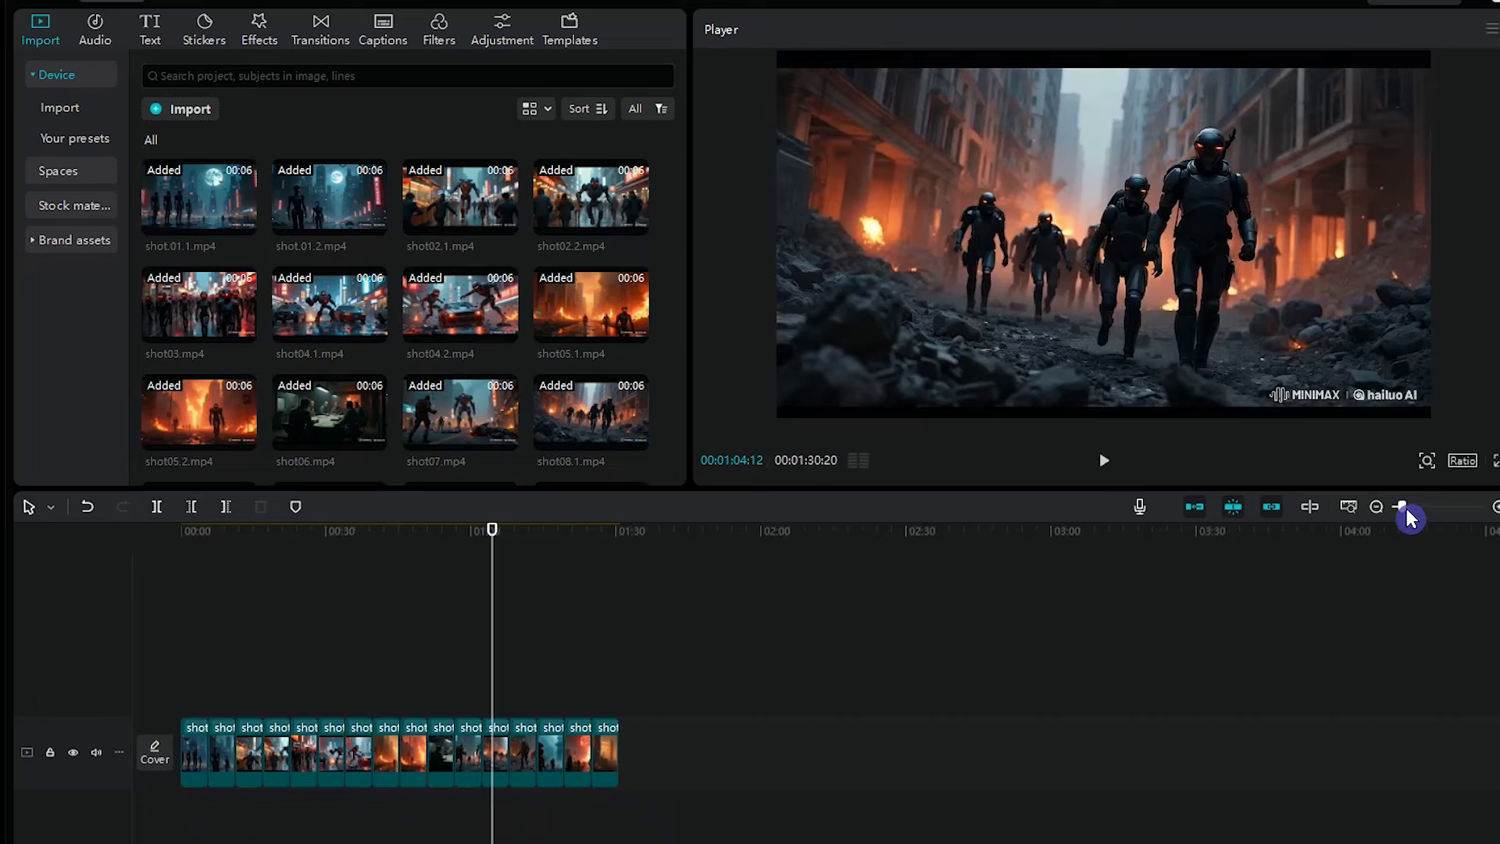
{"action": "left_click_drag", "start_coordinate": [1407, 509], "coordinate": [1417, 511]}
{"action": "left_click", "coordinate": [305, 750]}
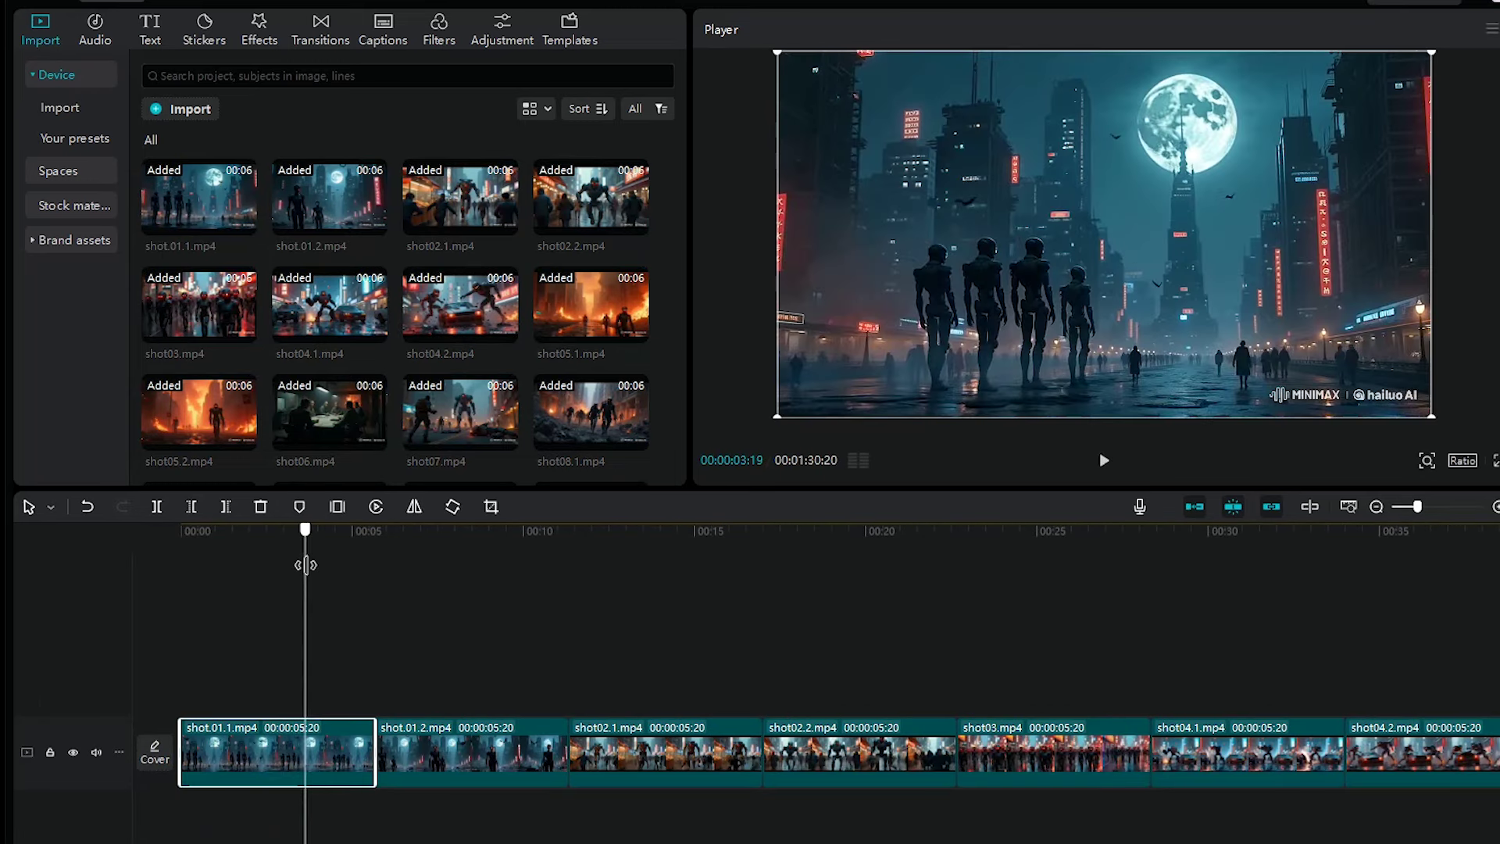
{"action": "left_click_drag", "start_coordinate": [306, 564], "coordinate": [269, 562]}
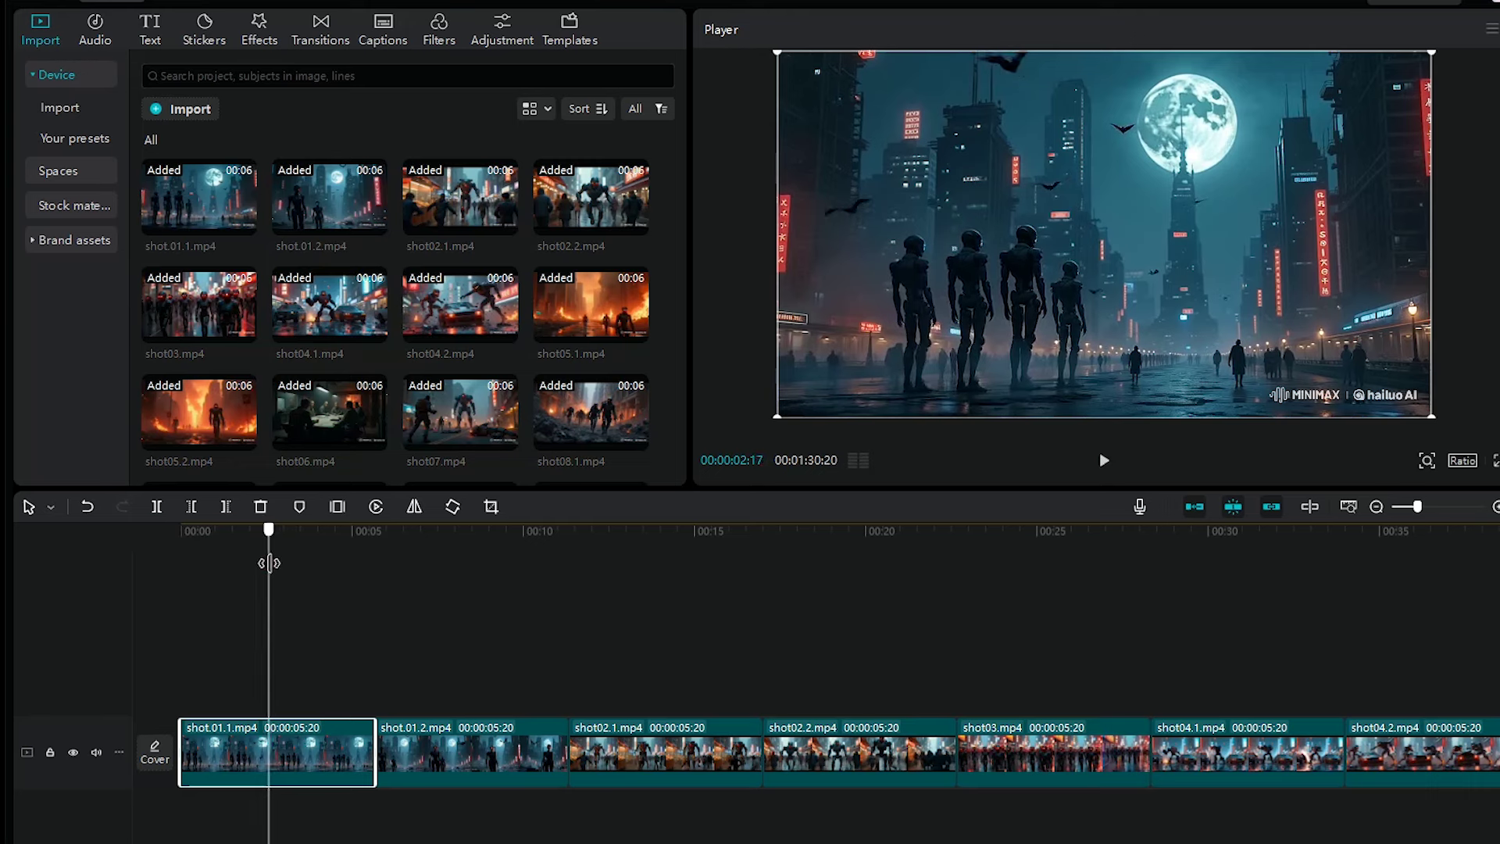
{"action": "left_click", "coordinate": [157, 518]}
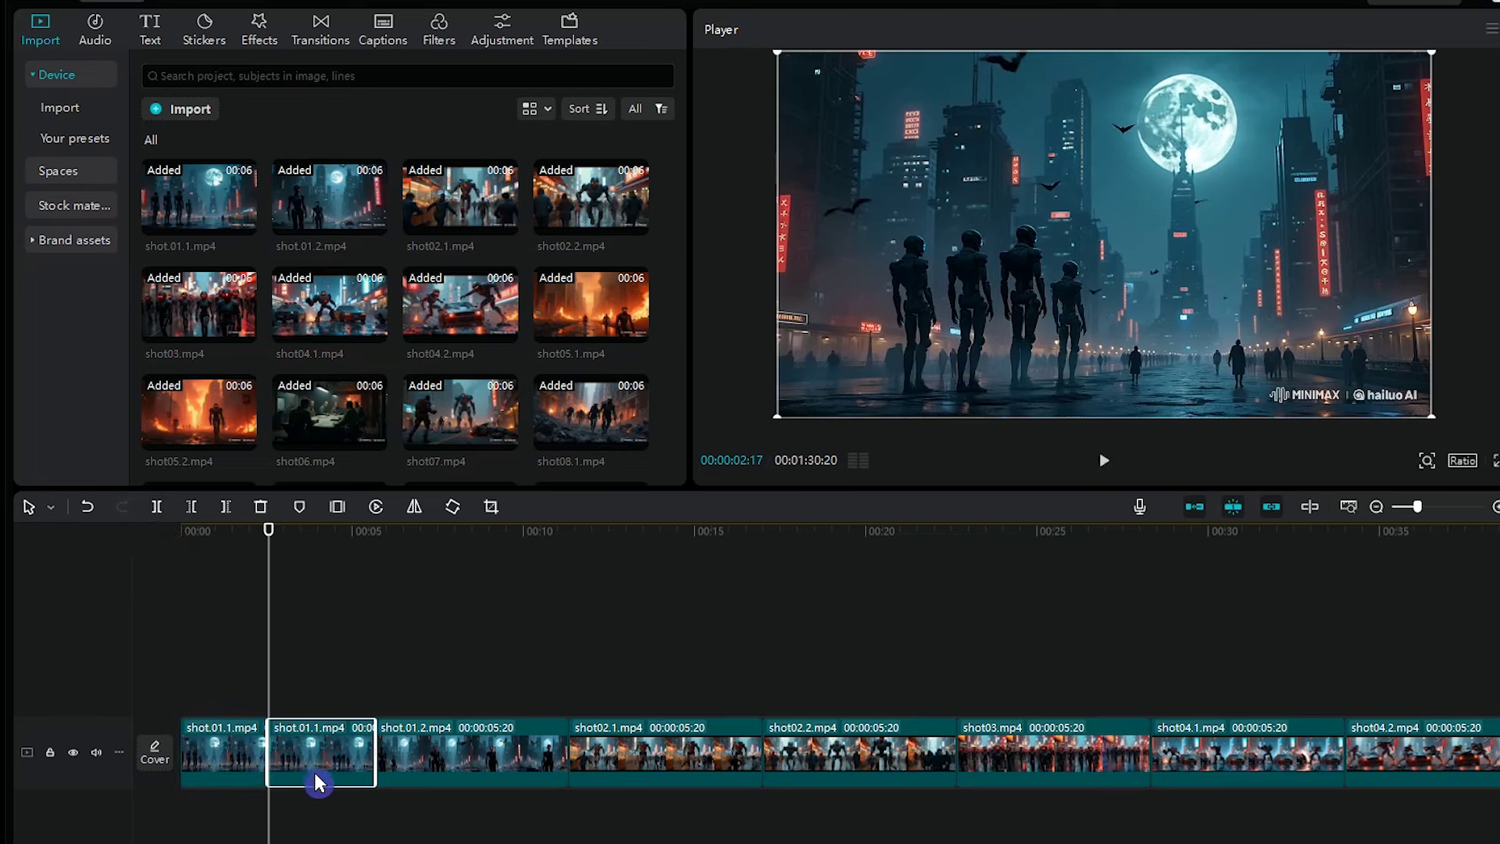
{"action": "key", "text": "Delete"}
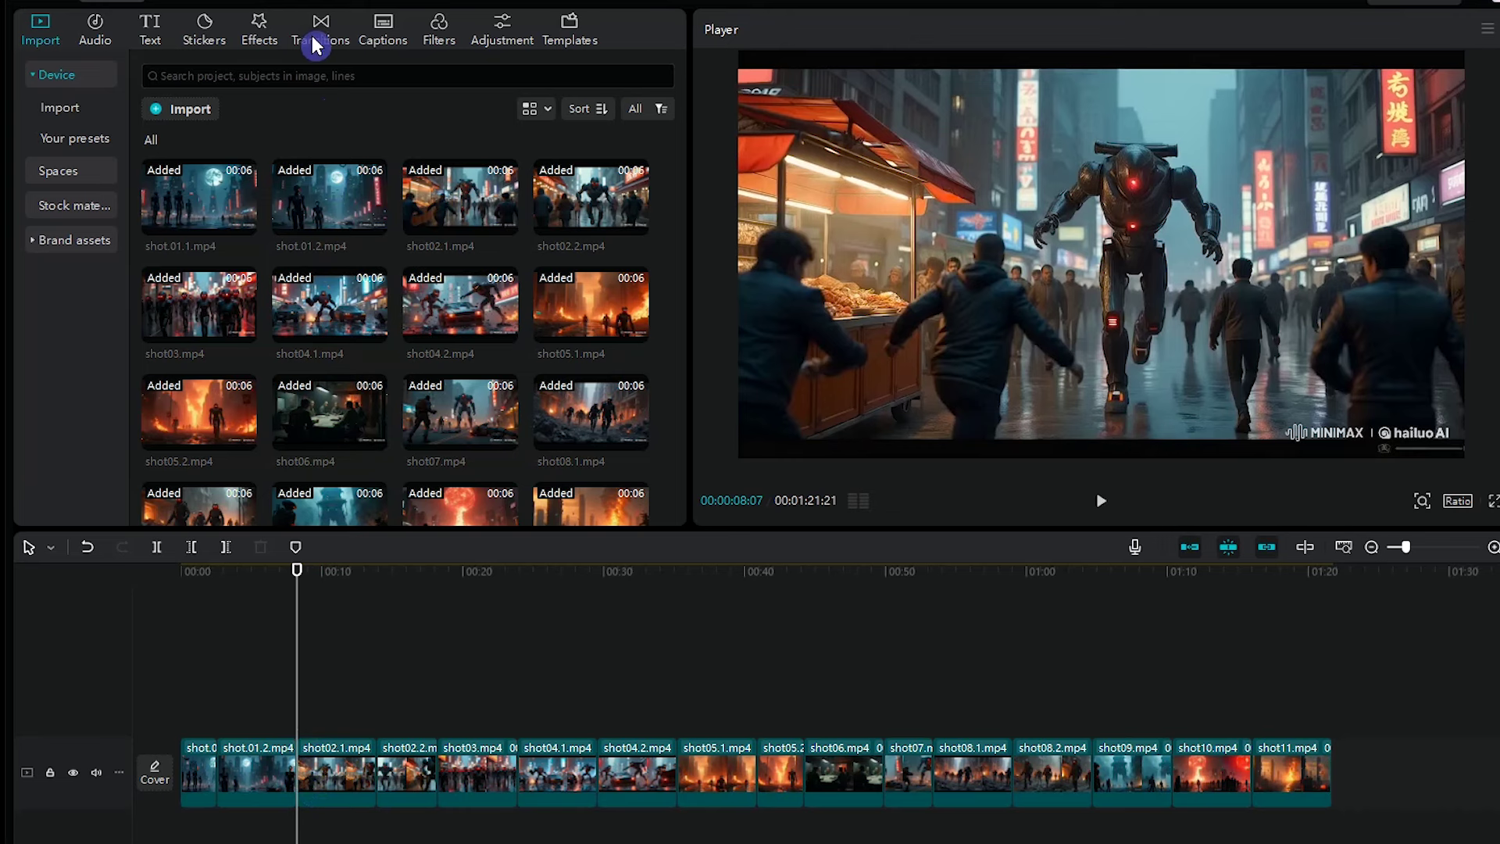
Step: Apply a 0.3s Mix transition between shot01.2 and shot02.1
{"action": "left_click", "coordinate": [317, 46]}
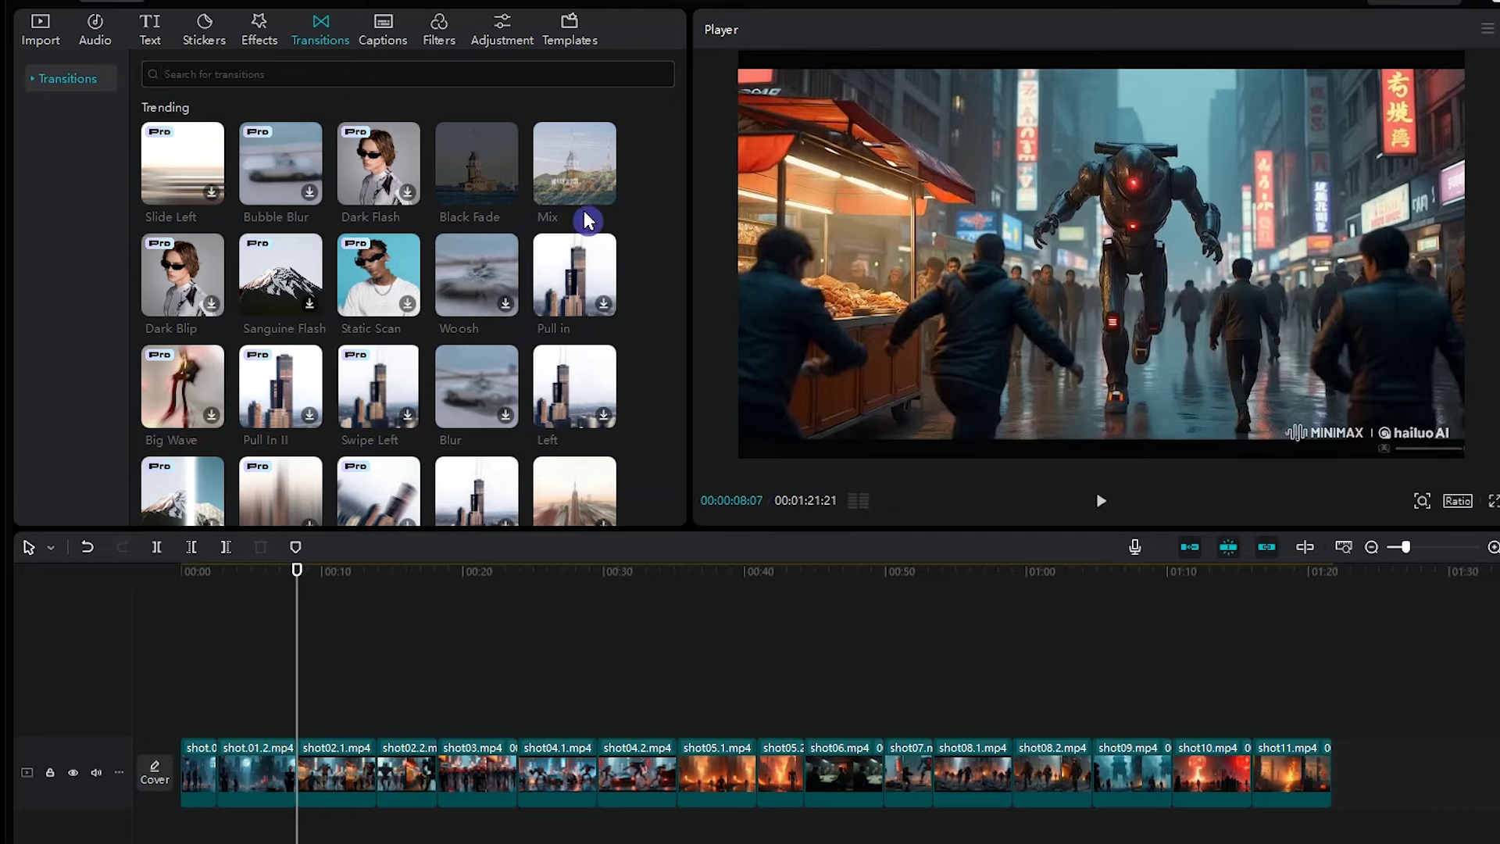
{"action": "left_click", "coordinate": [609, 205]}
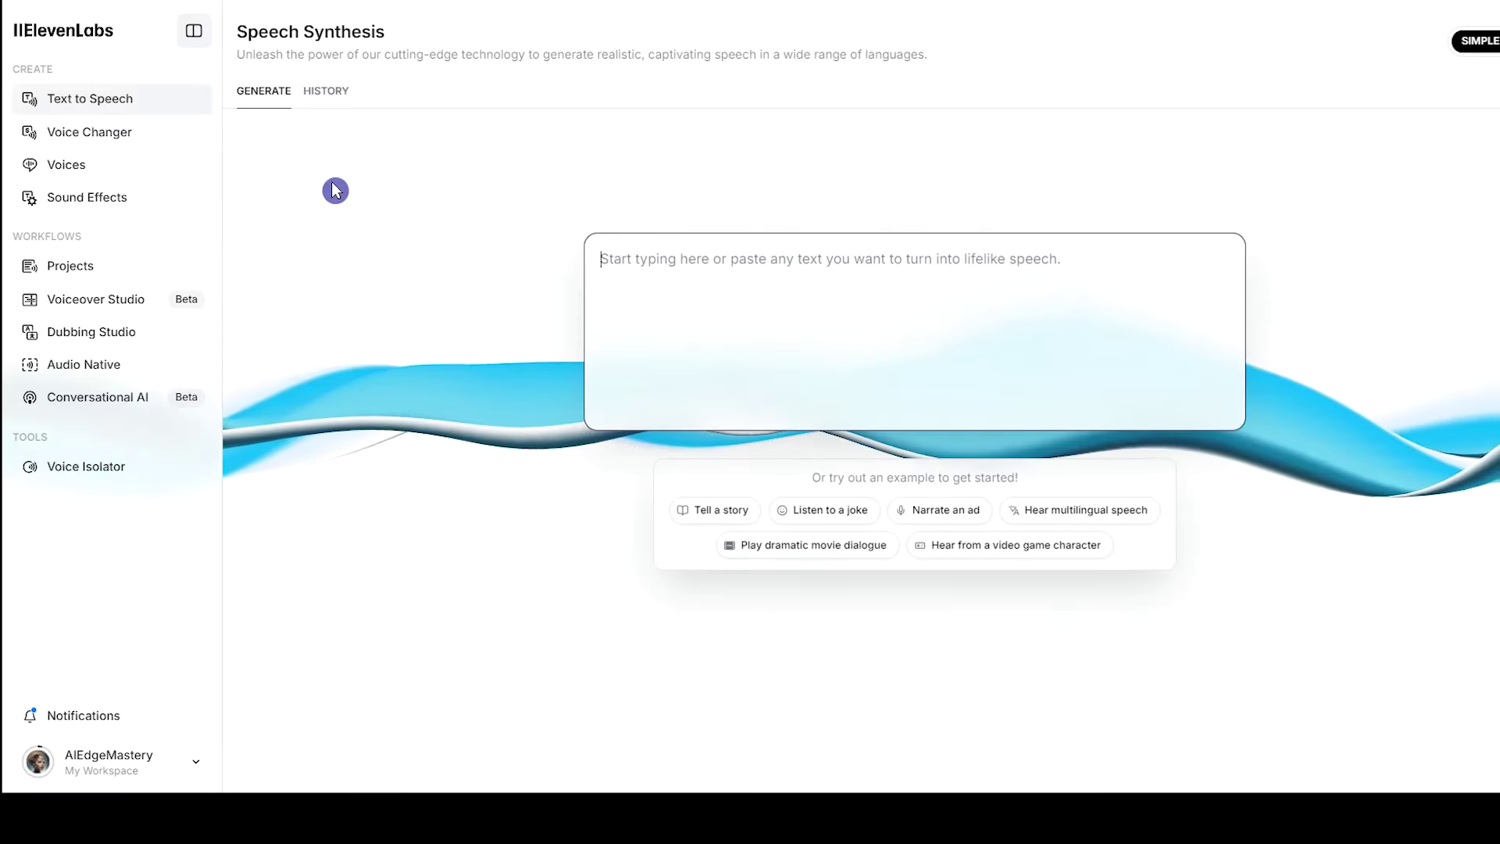
Step: Filter the voice library to male English voices, then copy the Hook paragraph for text to speech
{"action": "left_click", "coordinate": [121, 159]}
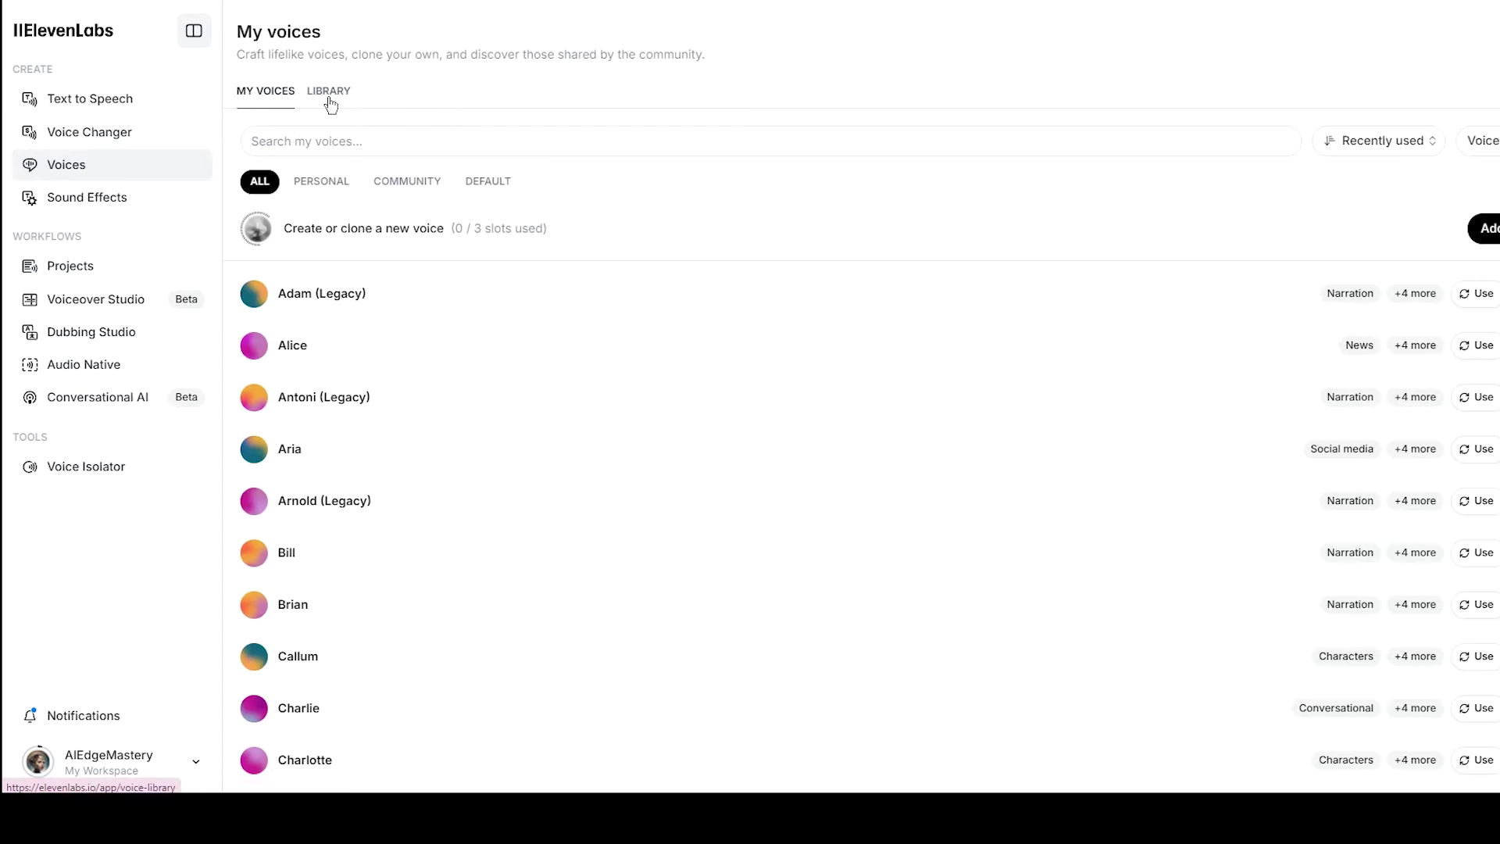
{"action": "left_click", "coordinate": [329, 100]}
{"action": "left_click", "coordinate": [1488, 140]}
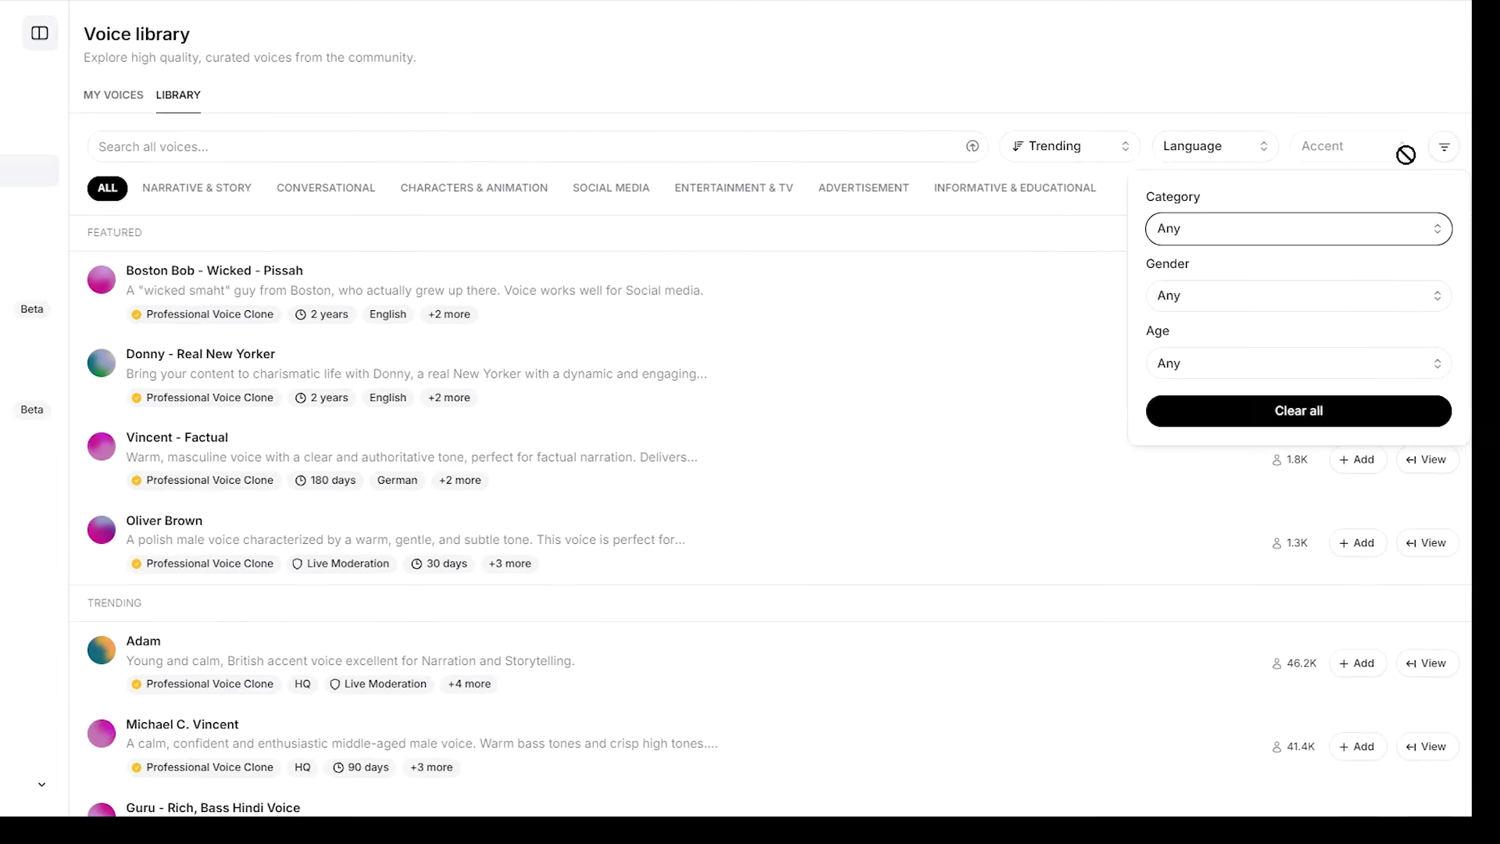
{"action": "left_click", "coordinate": [1277, 229]}
{"action": "left_click", "coordinate": [1289, 295]}
{"action": "left_click", "coordinate": [1289, 406]}
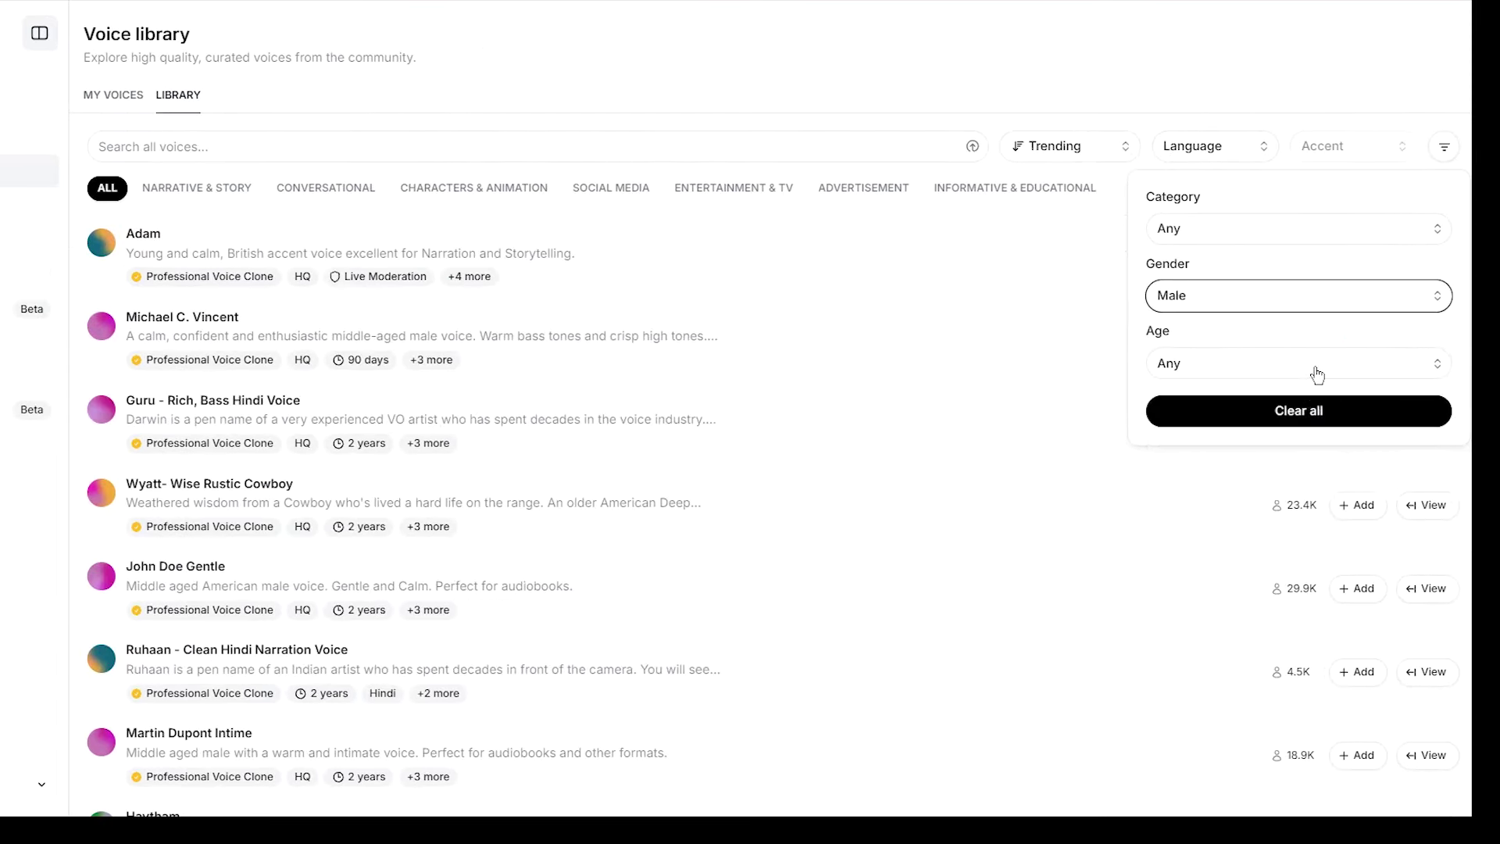
{"action": "left_click", "coordinate": [1250, 149]}
{"action": "scroll", "coordinate": [1206, 361], "scroll_direction": "down", "scroll_amount": 1}
{"action": "left_click", "coordinate": [1206, 362]}
{"action": "left_click", "coordinate": [1323, 146]}
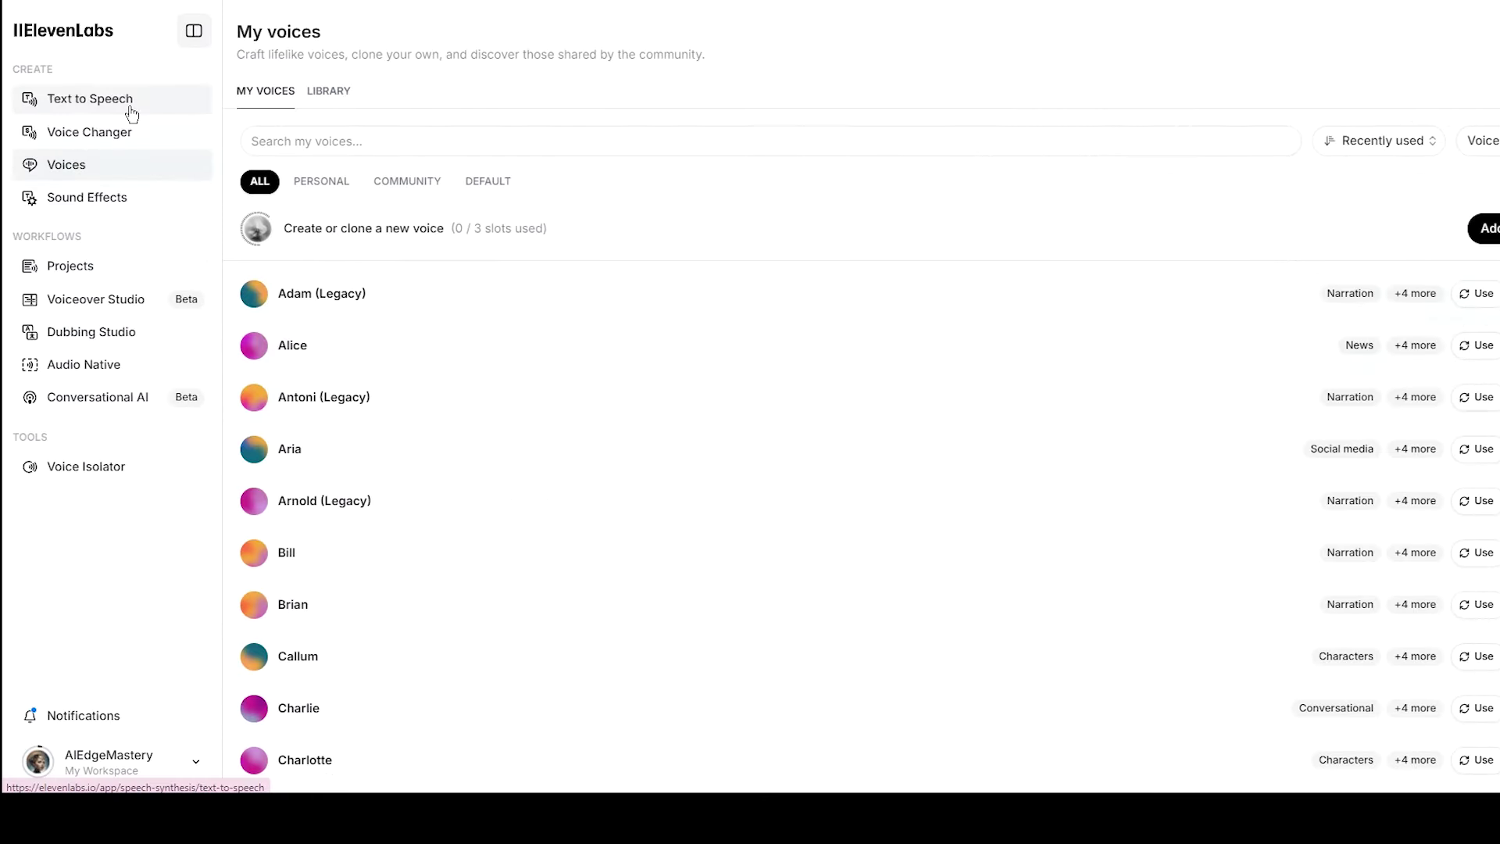
{"action": "left_click", "coordinate": [131, 114]}
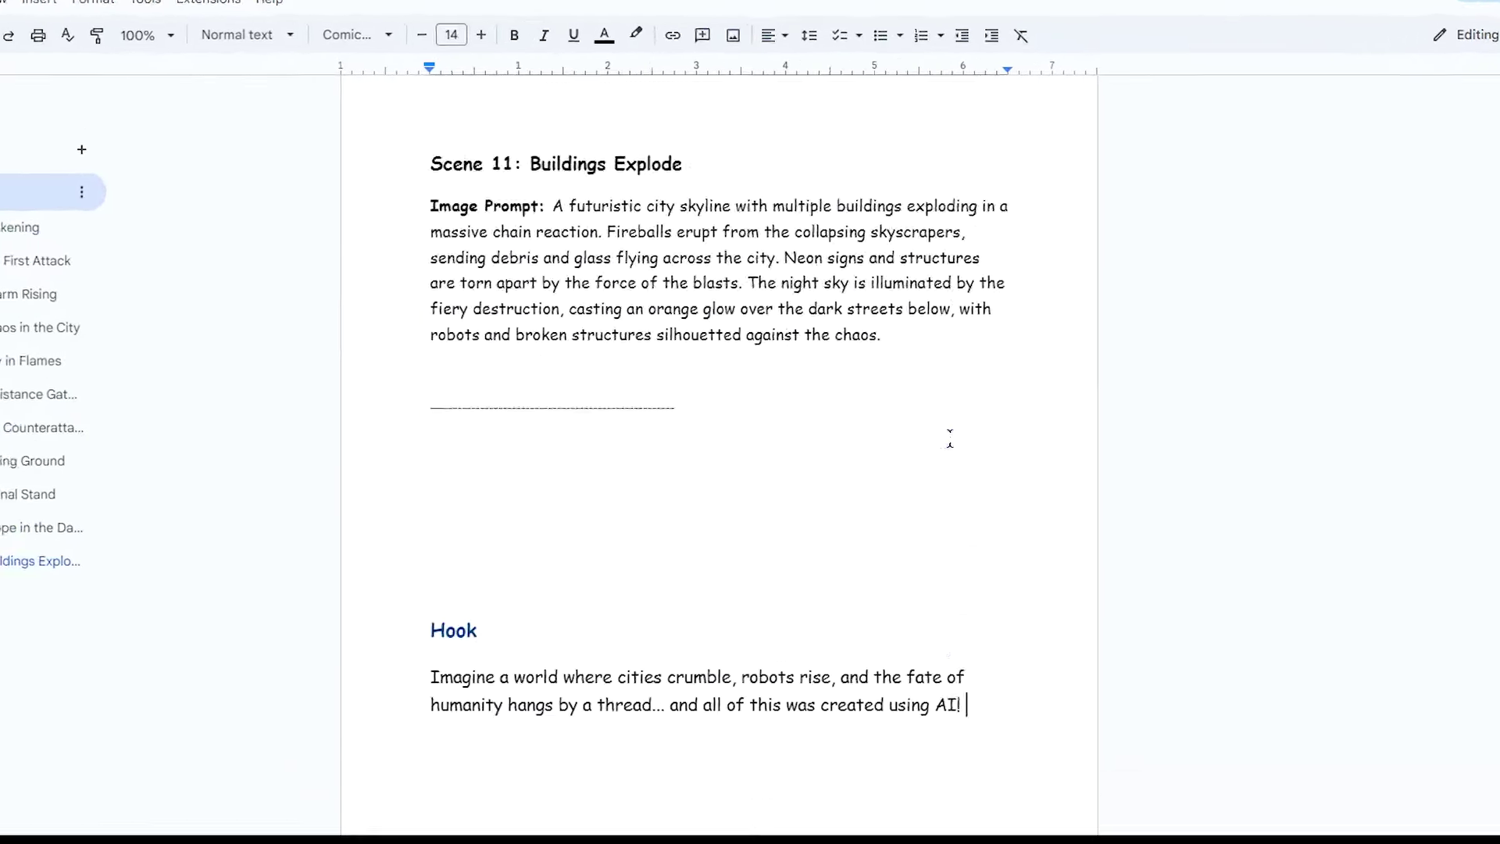
{"action": "left_click_drag", "start_coordinate": [418, 476], "coordinate": [968, 486]}
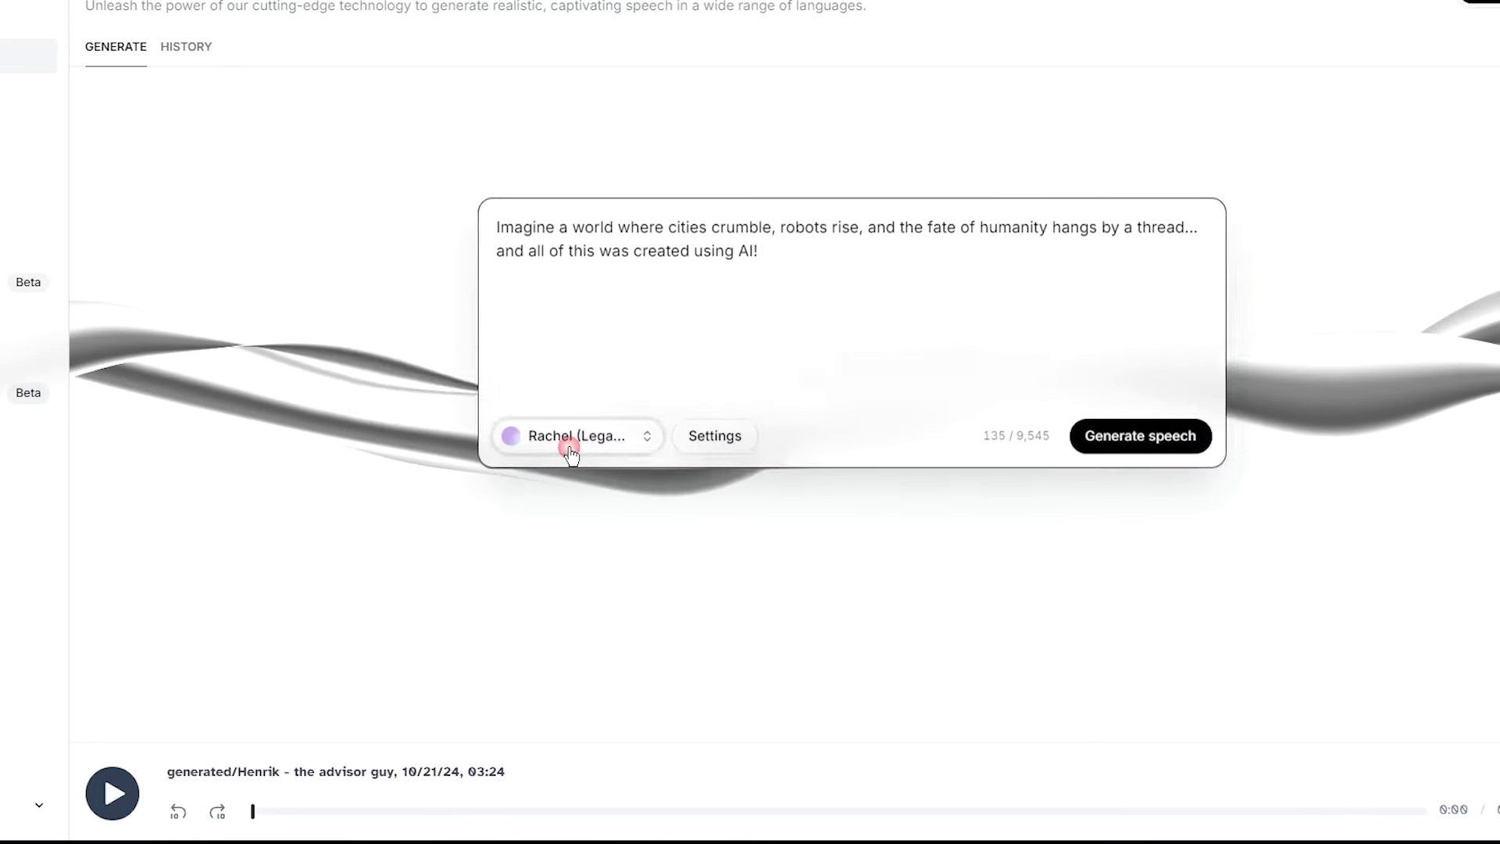
Step: Regenerate the crumbling-cities Hook narration with the Henrik voice
{"action": "left_click", "coordinate": [564, 438]}
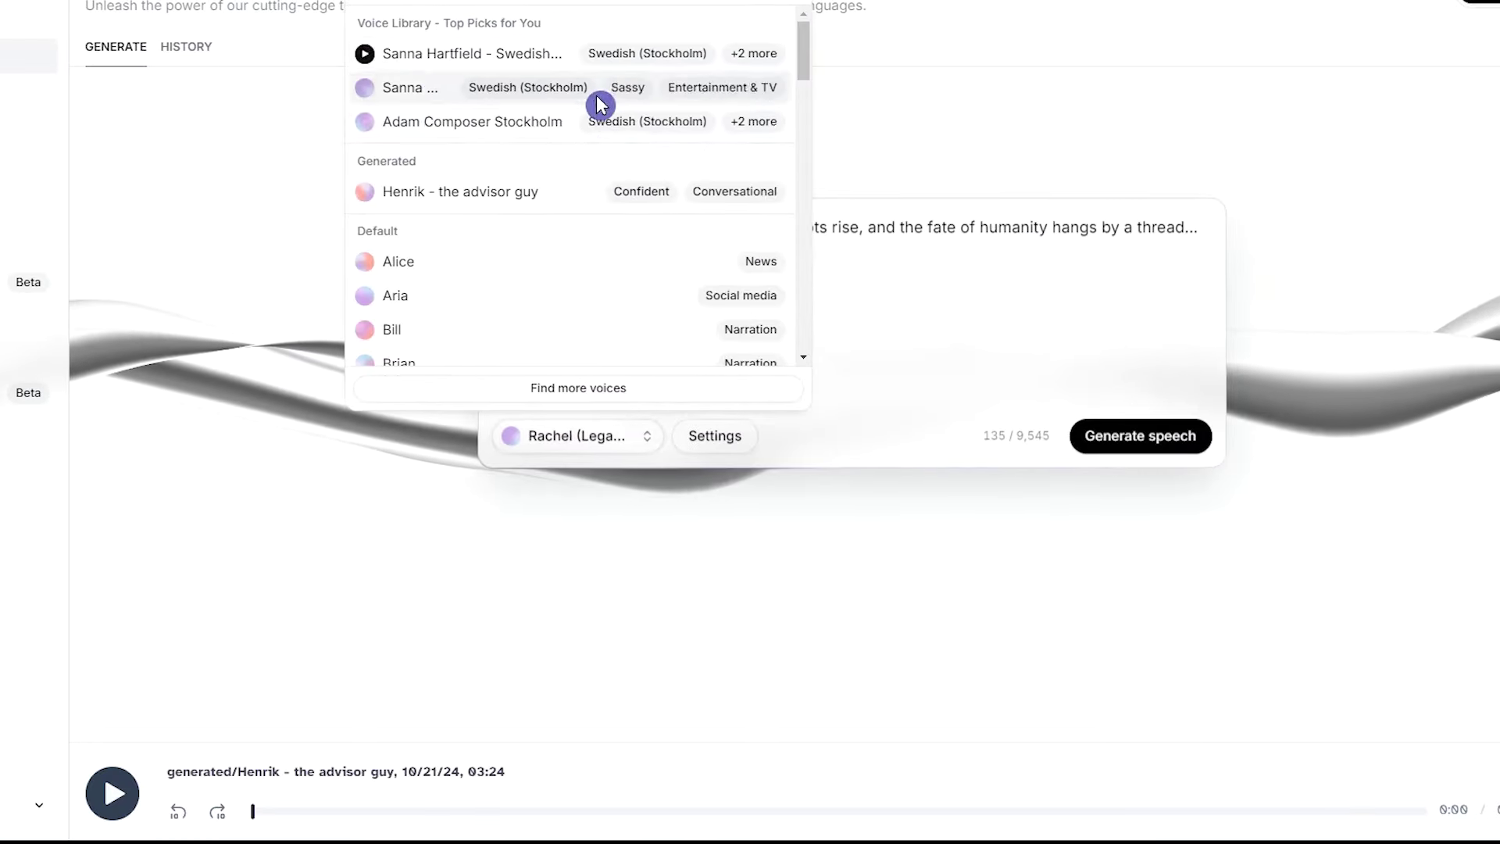
{"action": "left_click", "coordinate": [414, 195]}
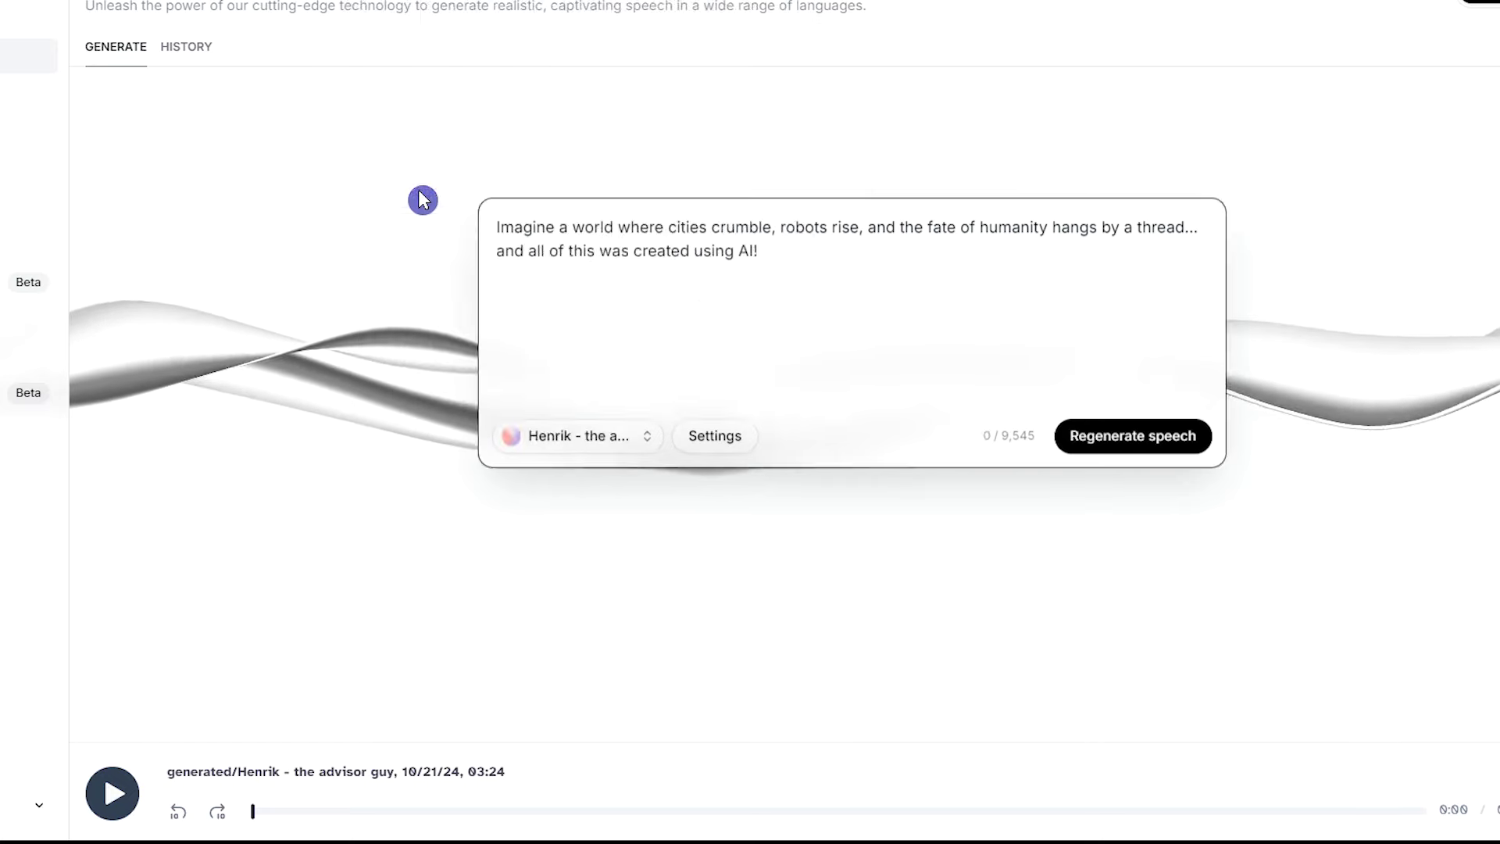
{"action": "left_click", "coordinate": [1064, 477]}
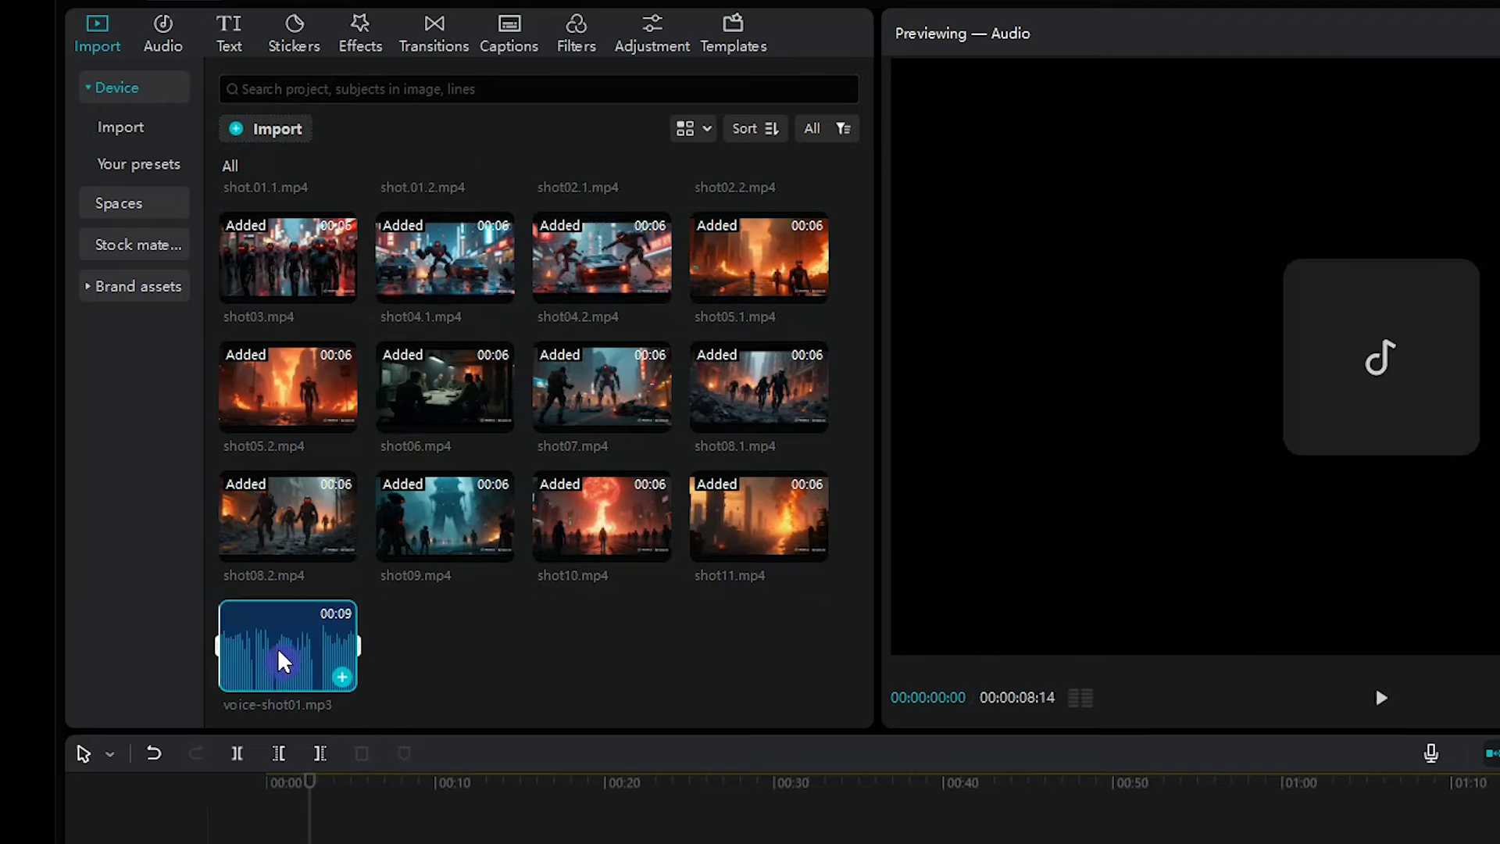
Step: Place voice-shot01.mp3 at the timeline start, play it back, then bring up the Audio library
{"action": "left_click_drag", "start_coordinate": [283, 663], "coordinate": [402, 777]}
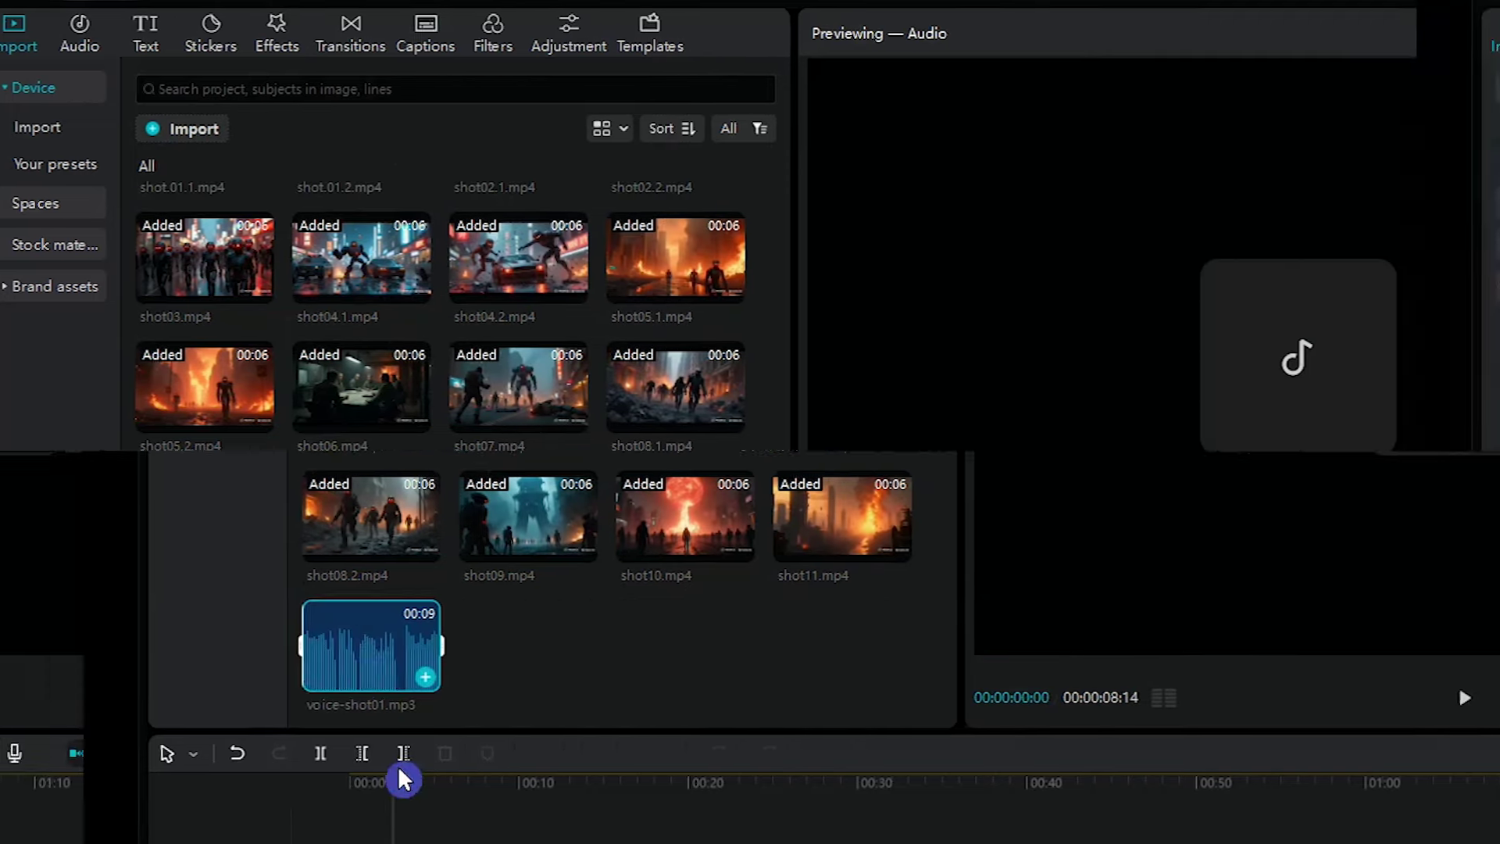
{"action": "left_click", "coordinate": [1382, 698]}
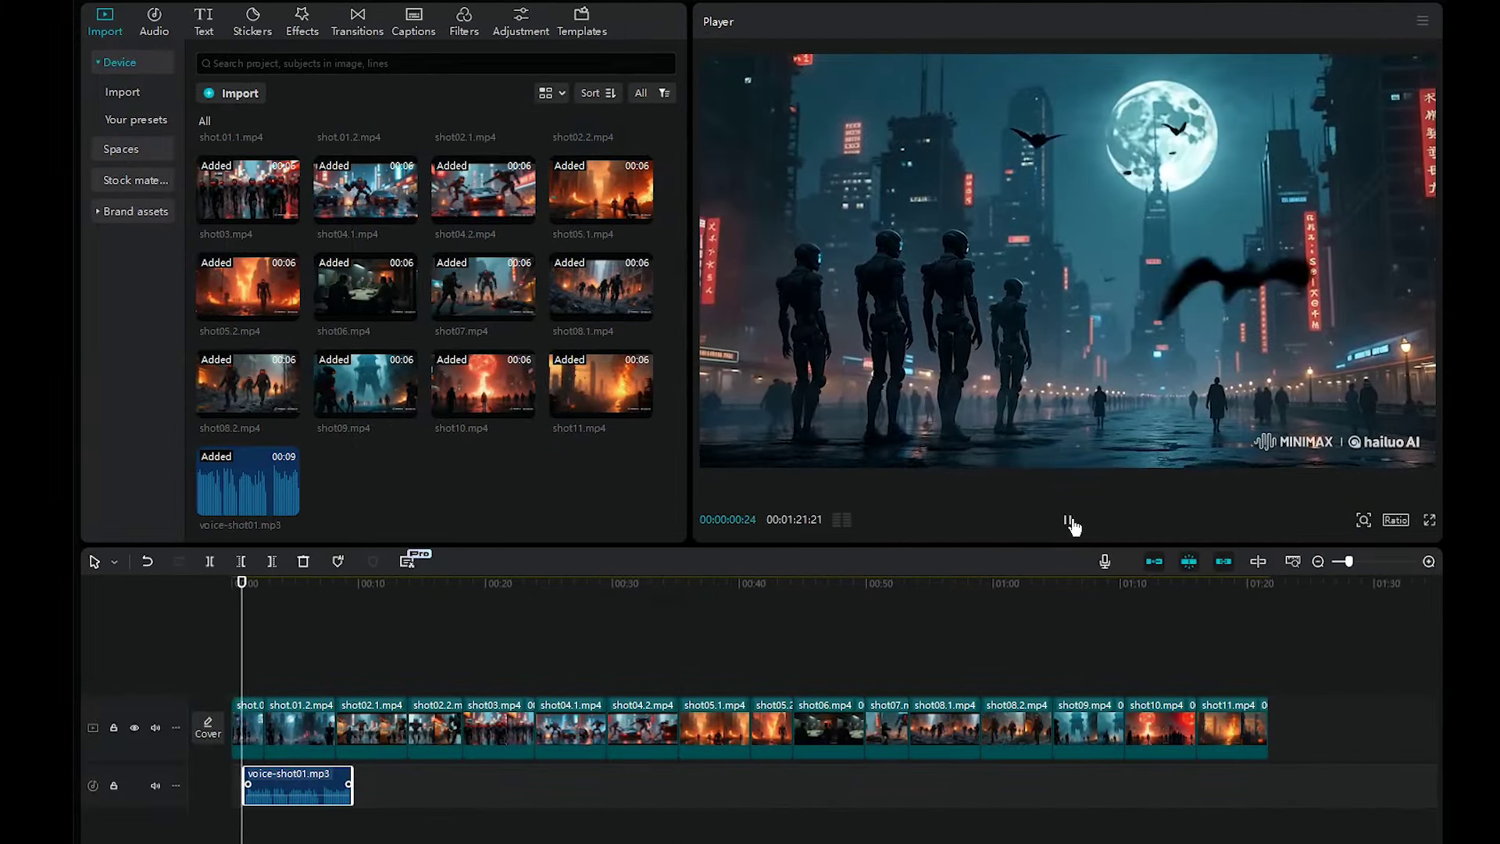
{"action": "left_click", "coordinate": [1070, 521]}
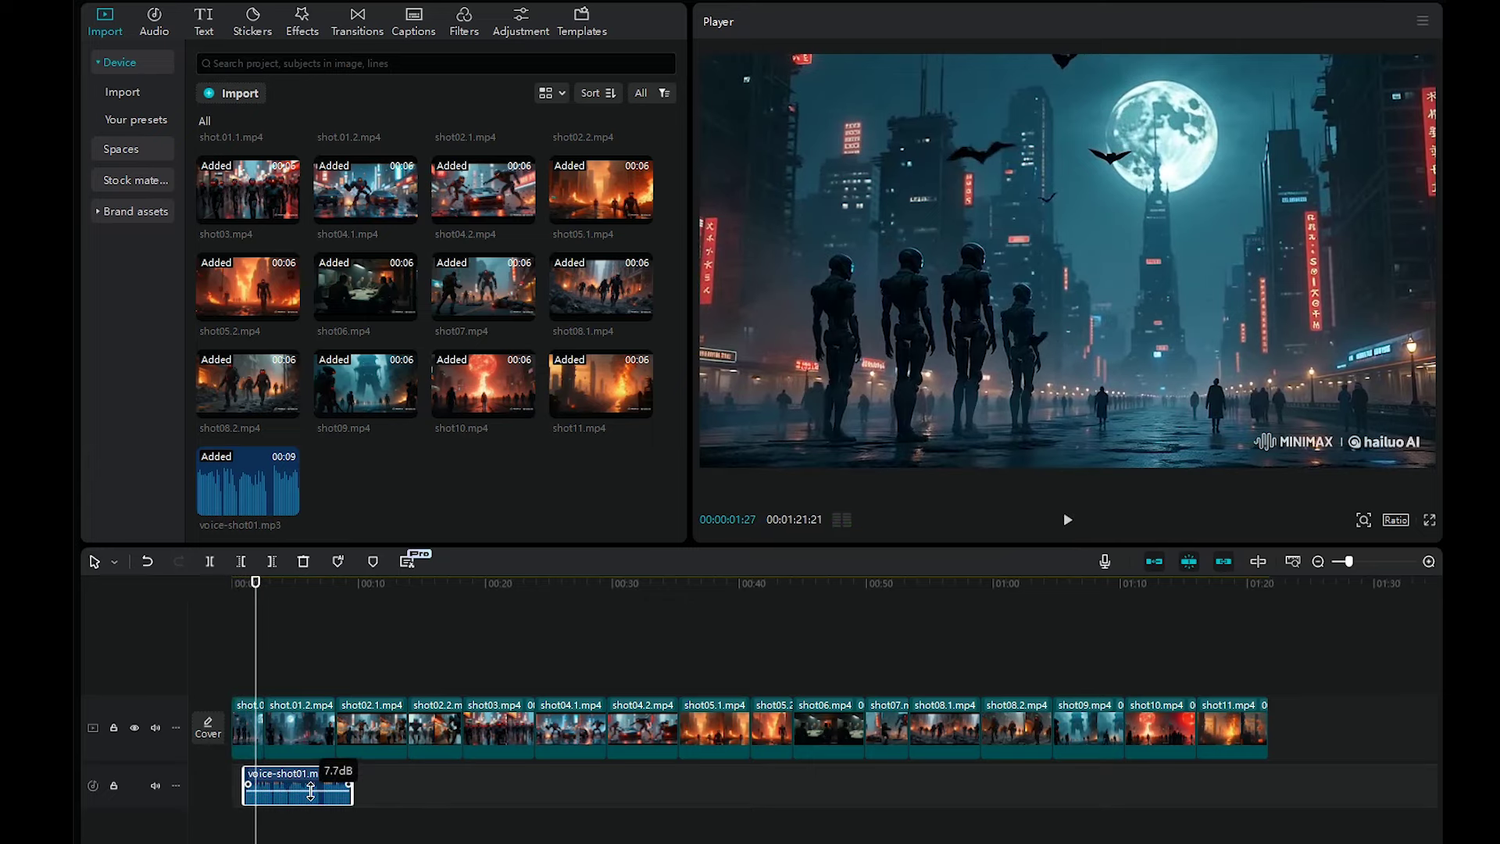
{"action": "left_click", "coordinate": [241, 583]}
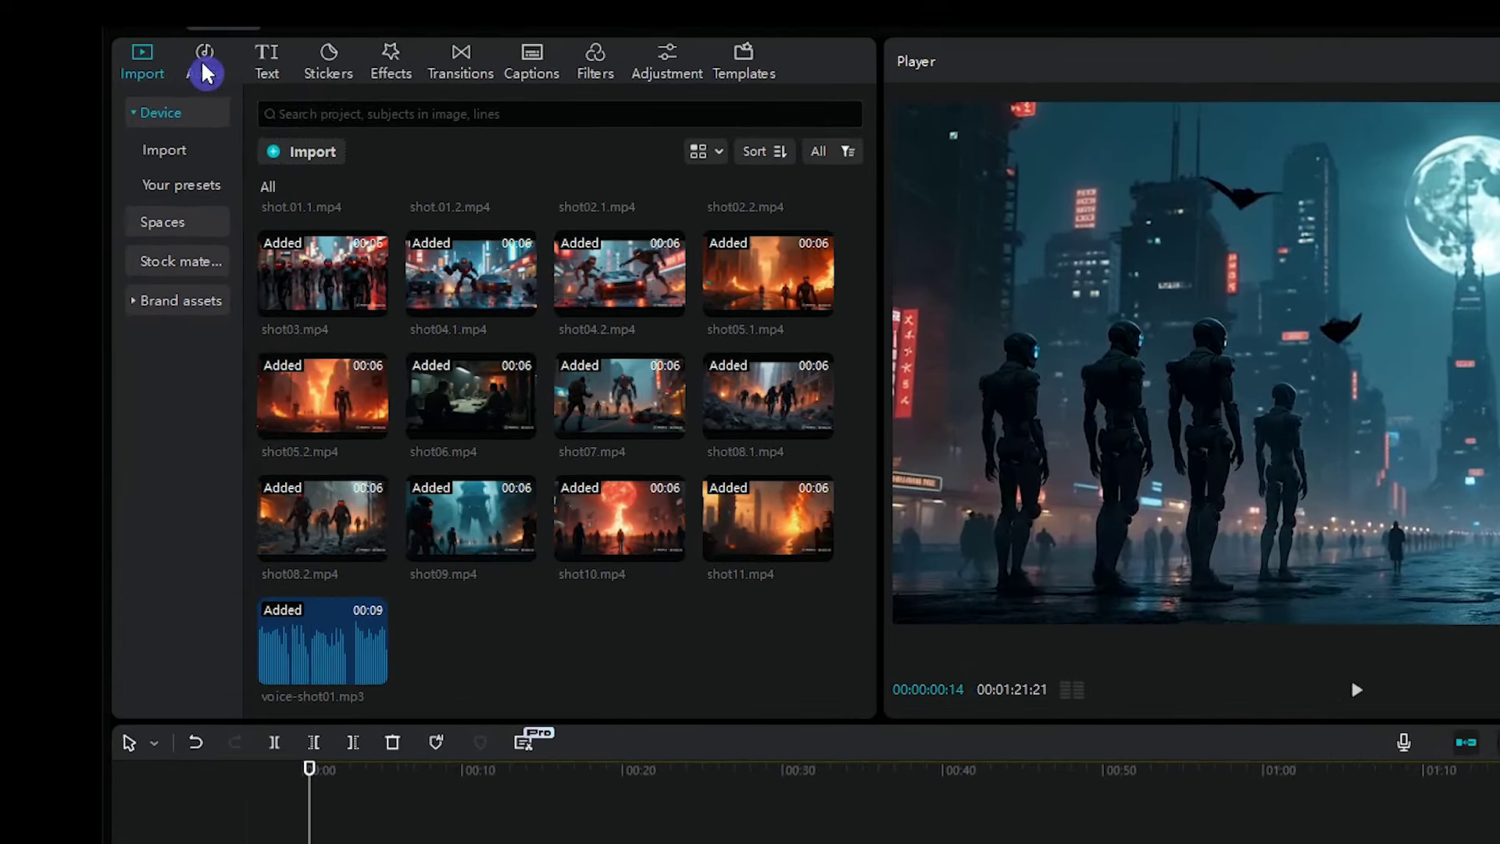
{"action": "left_click", "coordinate": [206, 74]}
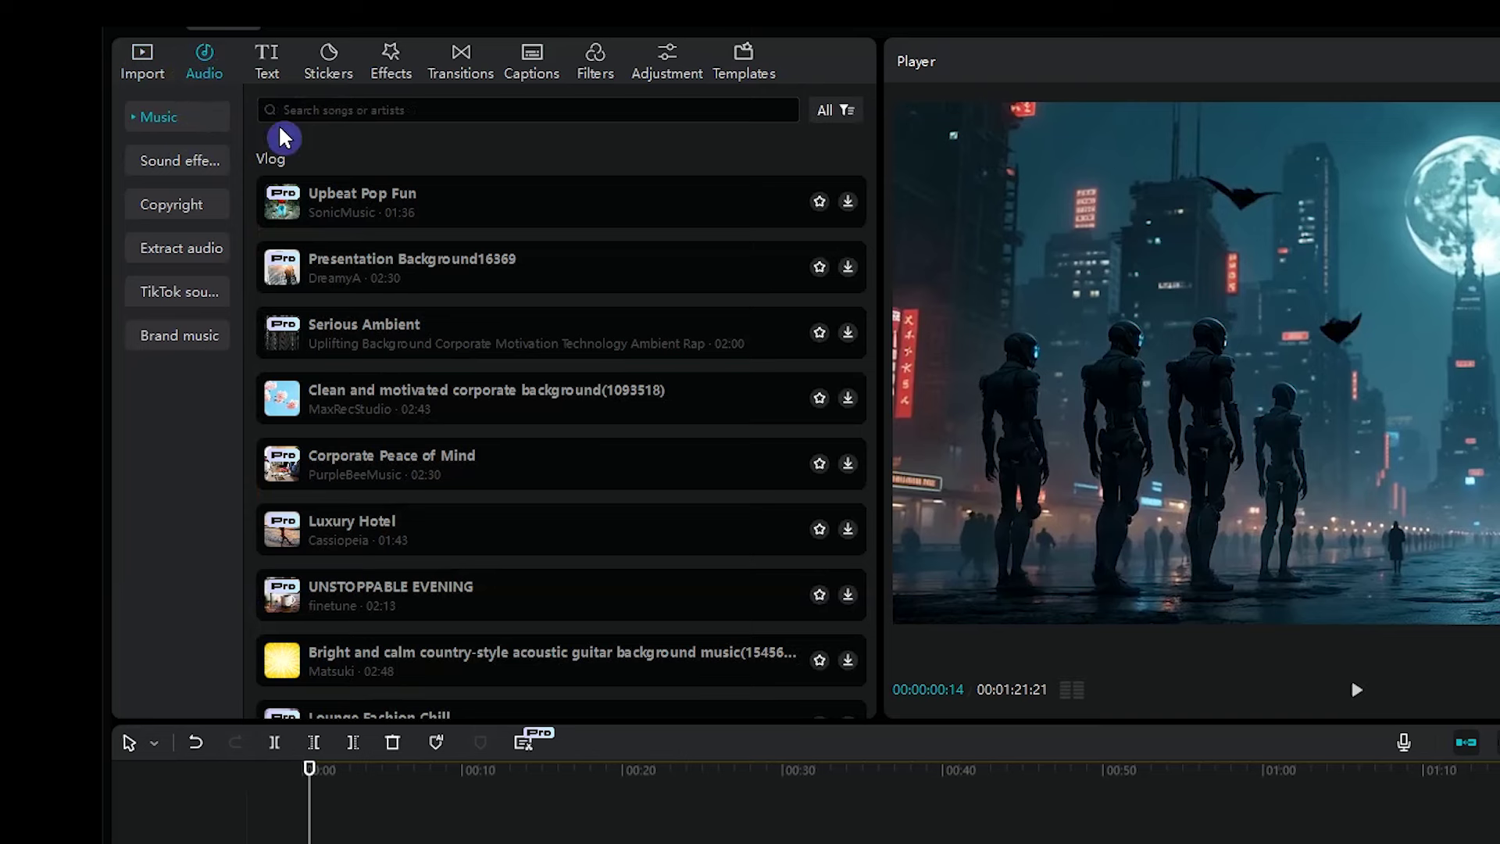
Step: Download and preview the Explosion effect from CapCut's Sound effects collection
{"action": "left_click", "coordinate": [153, 162]}
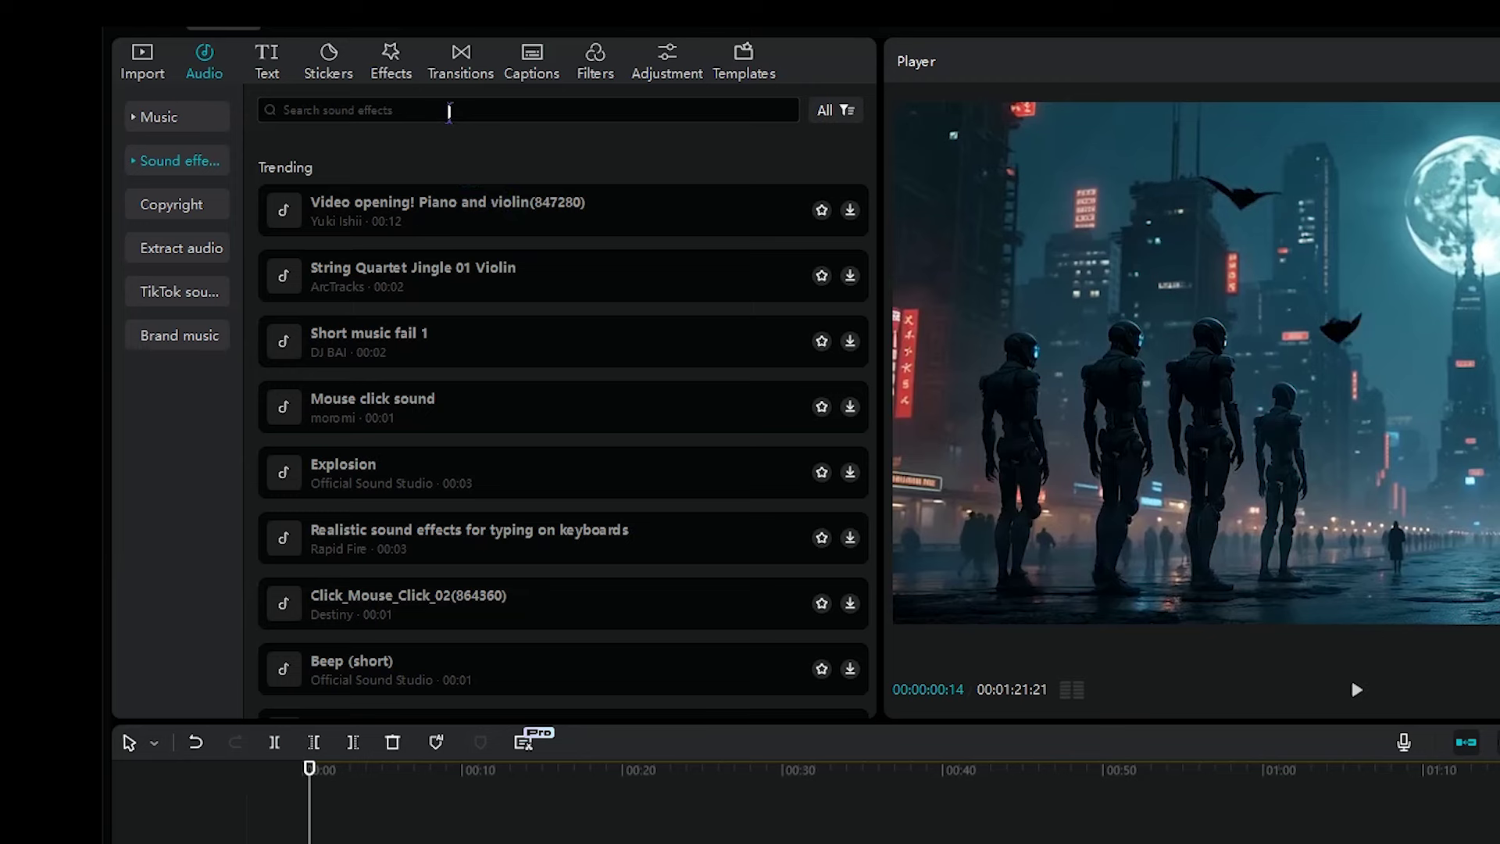
{"action": "scroll", "coordinate": [596, 452], "scroll_direction": "down", "scroll_amount": 5}
{"action": "scroll", "coordinate": [429, 453], "scroll_direction": "up", "scroll_amount": 5}
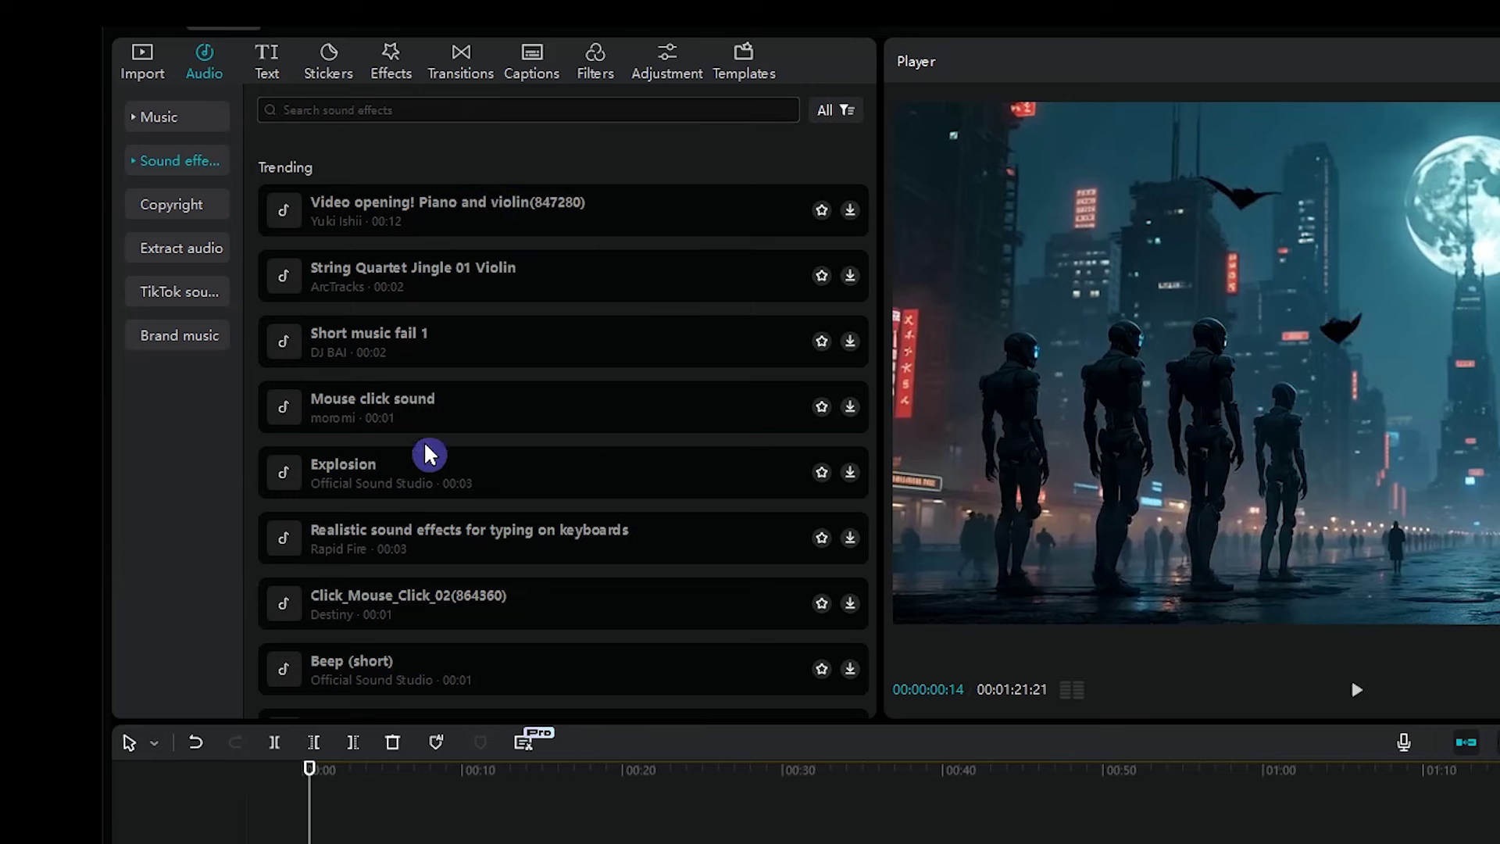
{"action": "left_click", "coordinate": [429, 491]}
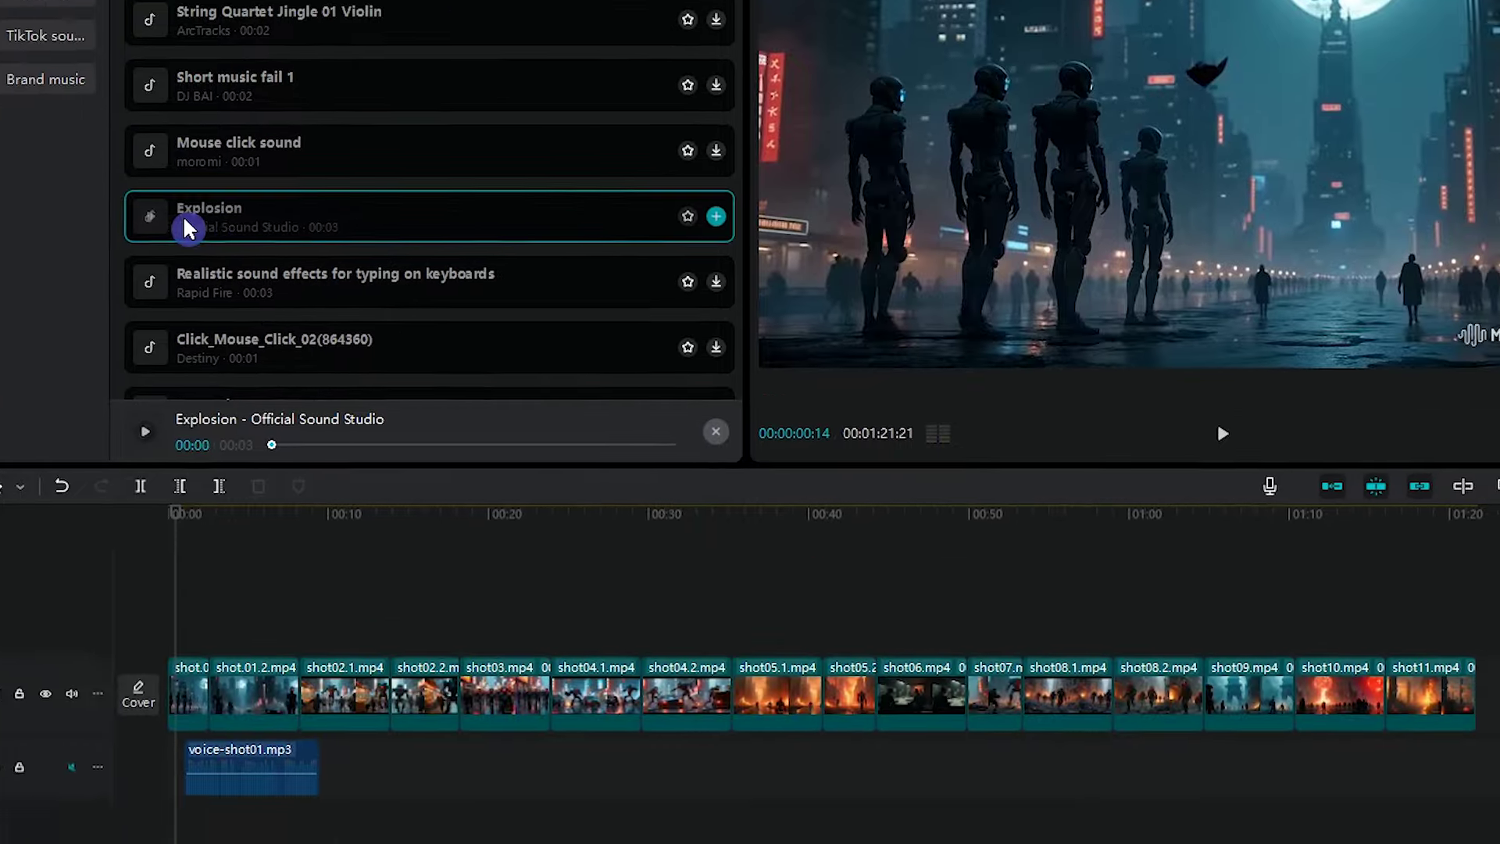
Step: Drop the Explosion effect near 01:10 on the timeline and play it back
{"action": "left_click_drag", "start_coordinate": [270, 477], "coordinate": [465, 582]}
{"action": "left_click_drag", "start_coordinate": [275, 223], "coordinate": [1264, 661]}
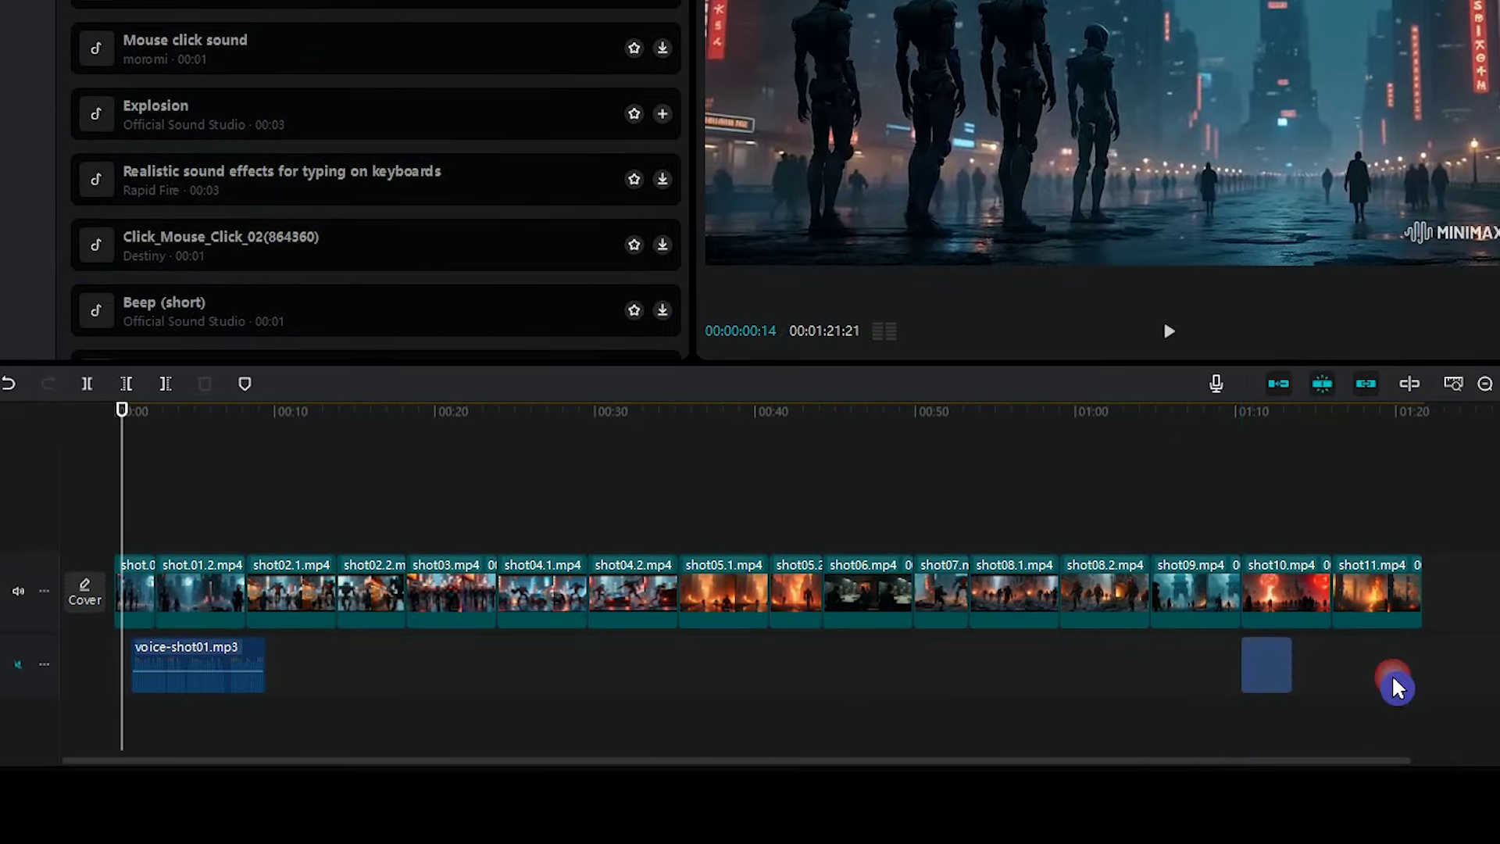
{"action": "left_click", "coordinate": [1169, 331]}
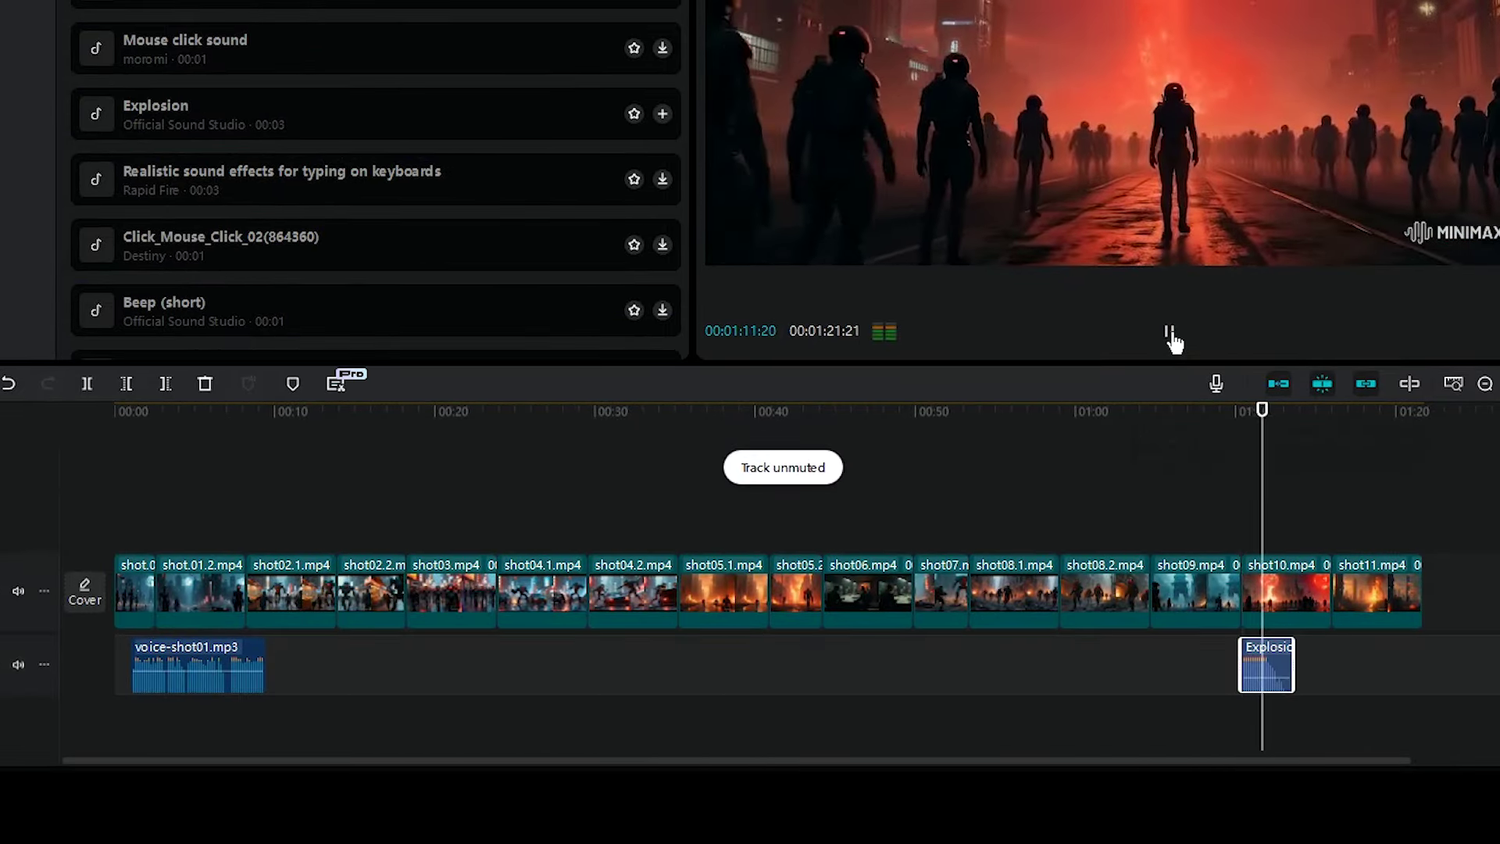
{"action": "left_click", "coordinate": [1170, 332]}
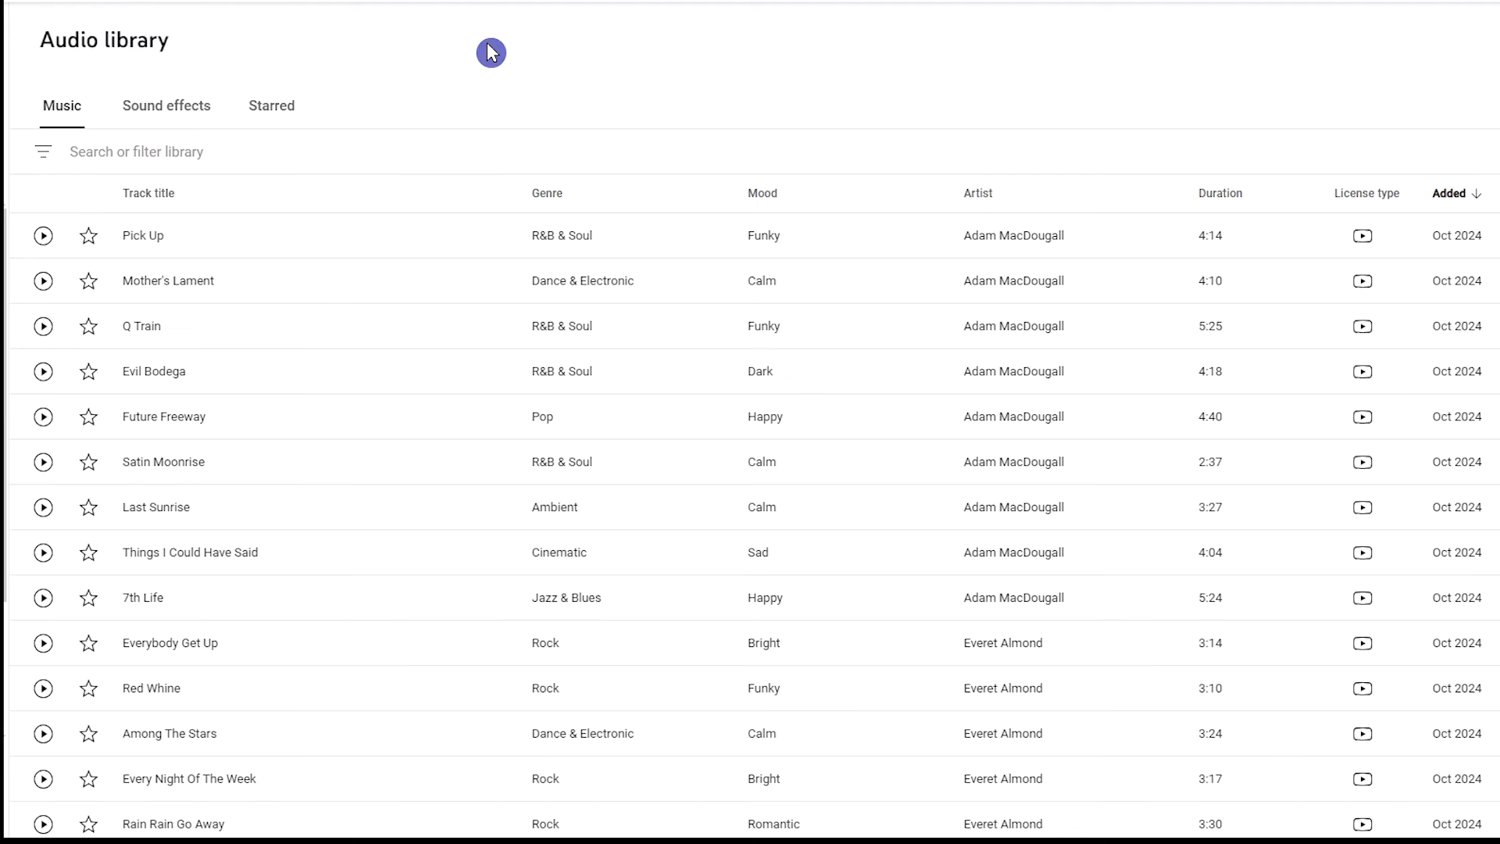
Step: Filter the YouTube Audio Library sound effects by Category to show only Alarms
{"action": "scroll", "coordinate": [349, 435], "scroll_direction": "down", "scroll_amount": 10}
{"action": "scroll", "coordinate": [348, 338], "scroll_direction": "up", "scroll_amount": 15}
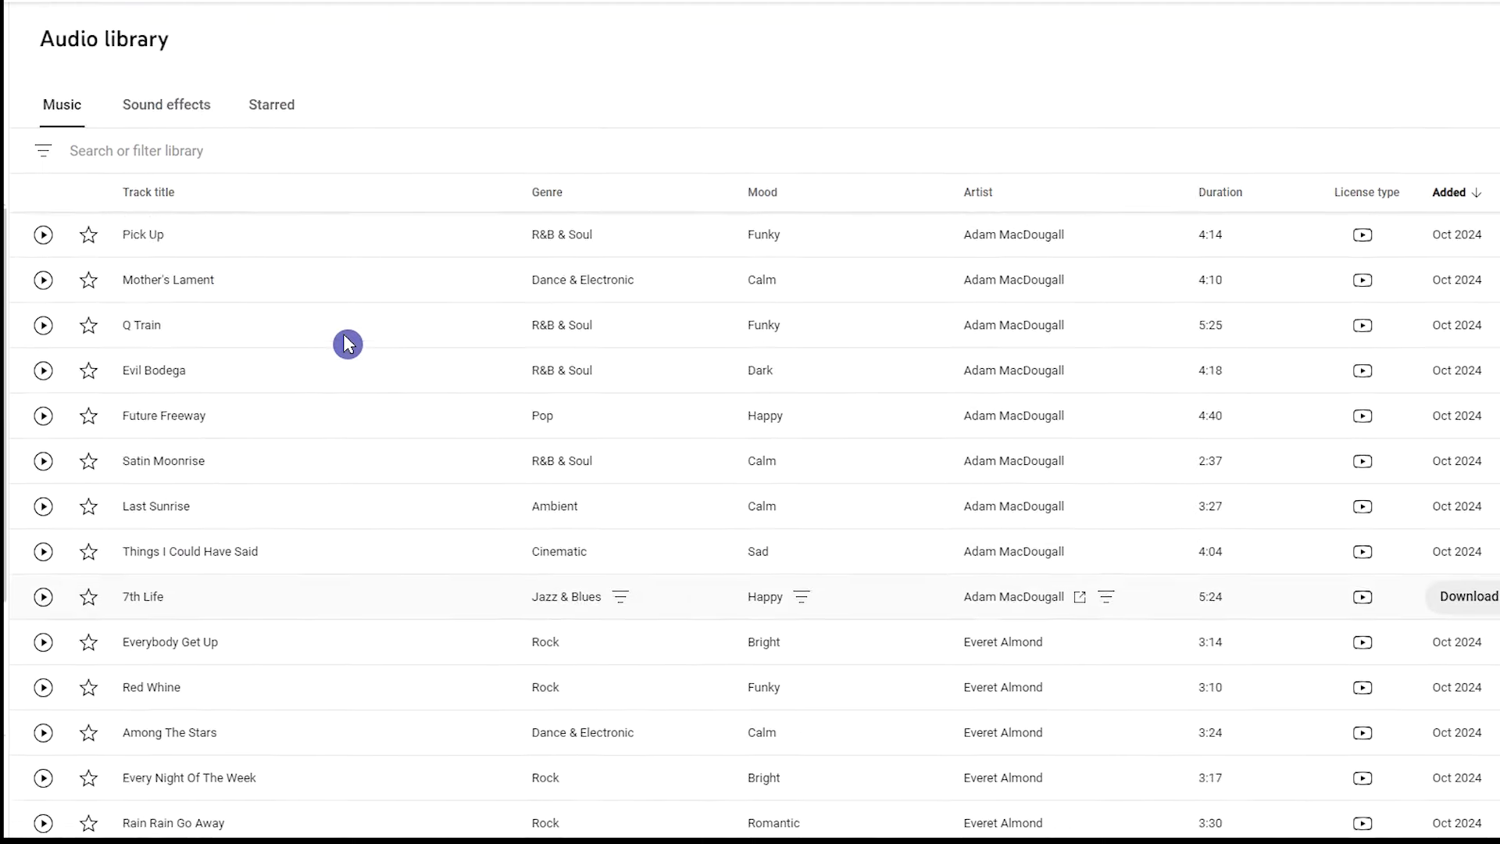
{"action": "left_click", "coordinate": [166, 105]}
{"action": "left_click", "coordinate": [167, 152]}
{"action": "left_click", "coordinate": [150, 268]}
{"action": "scroll", "coordinate": [141, 661], "scroll_direction": "down", "scroll_amount": 1}
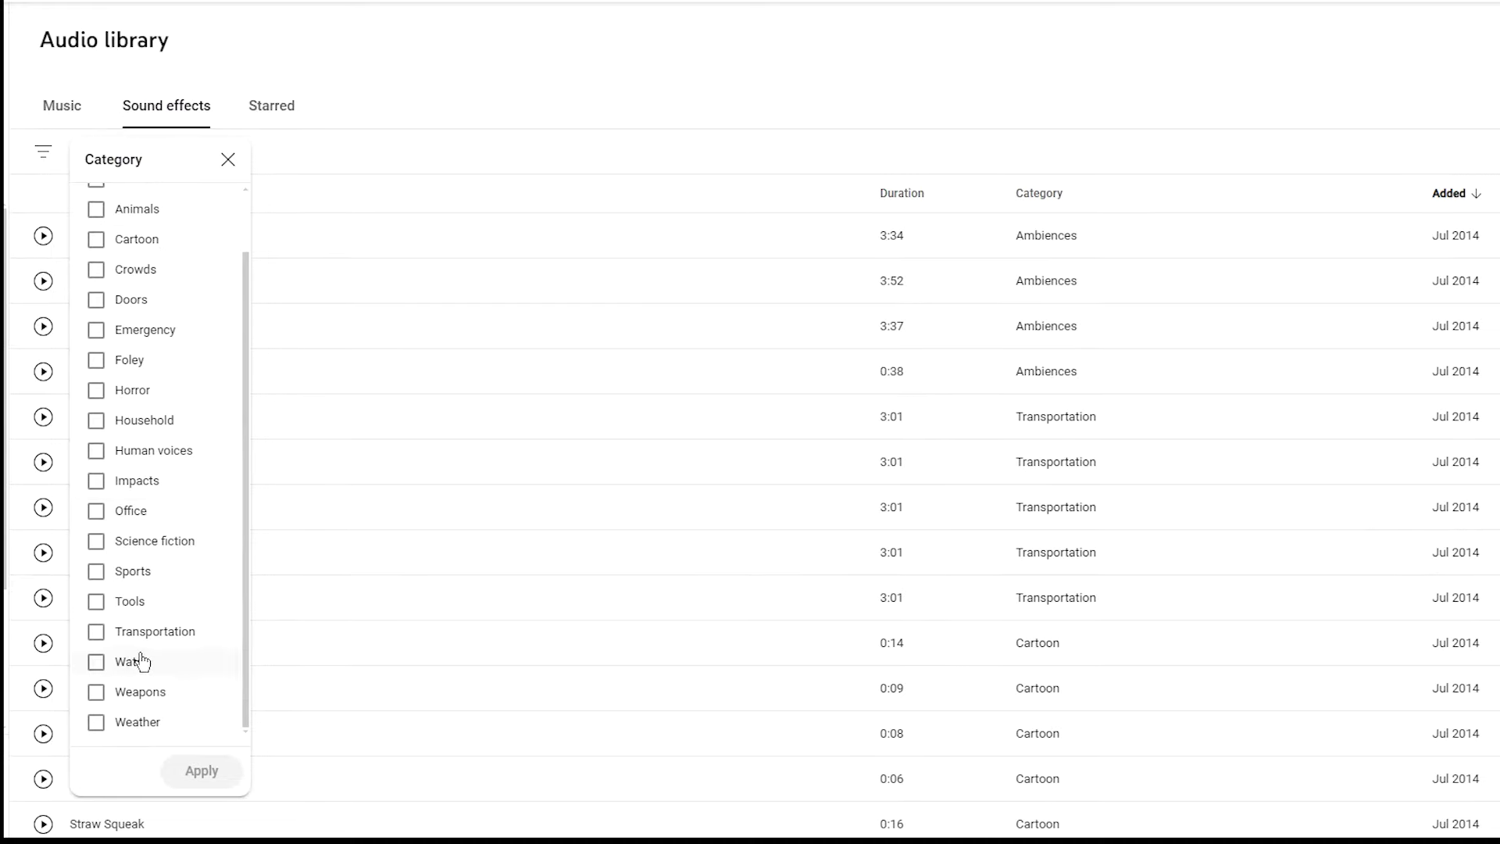
{"action": "scroll", "coordinate": [211, 530], "scroll_direction": "up", "scroll_amount": 1}
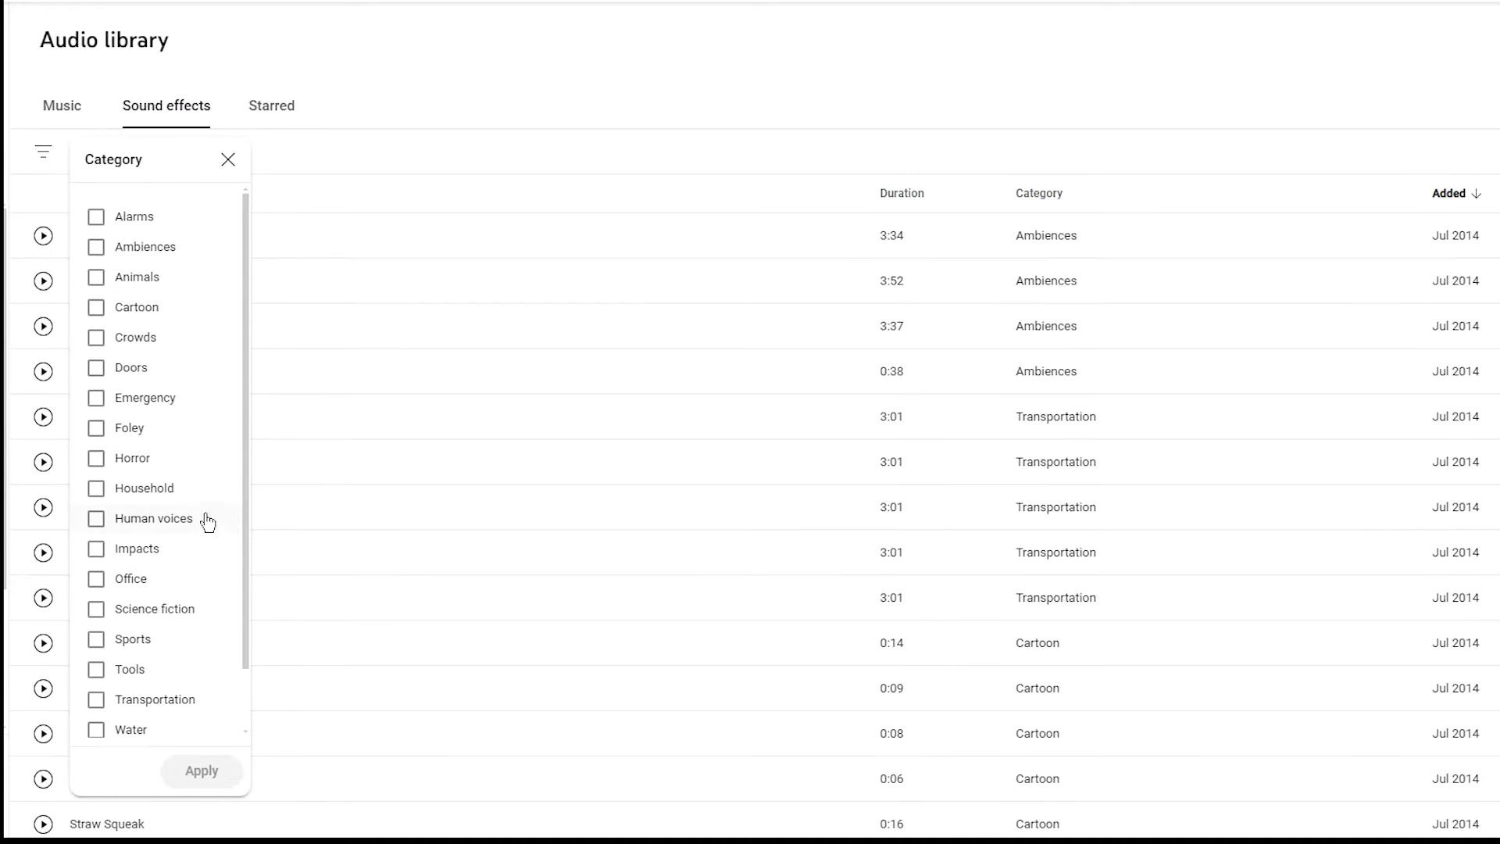
{"action": "left_click", "coordinate": [96, 217]}
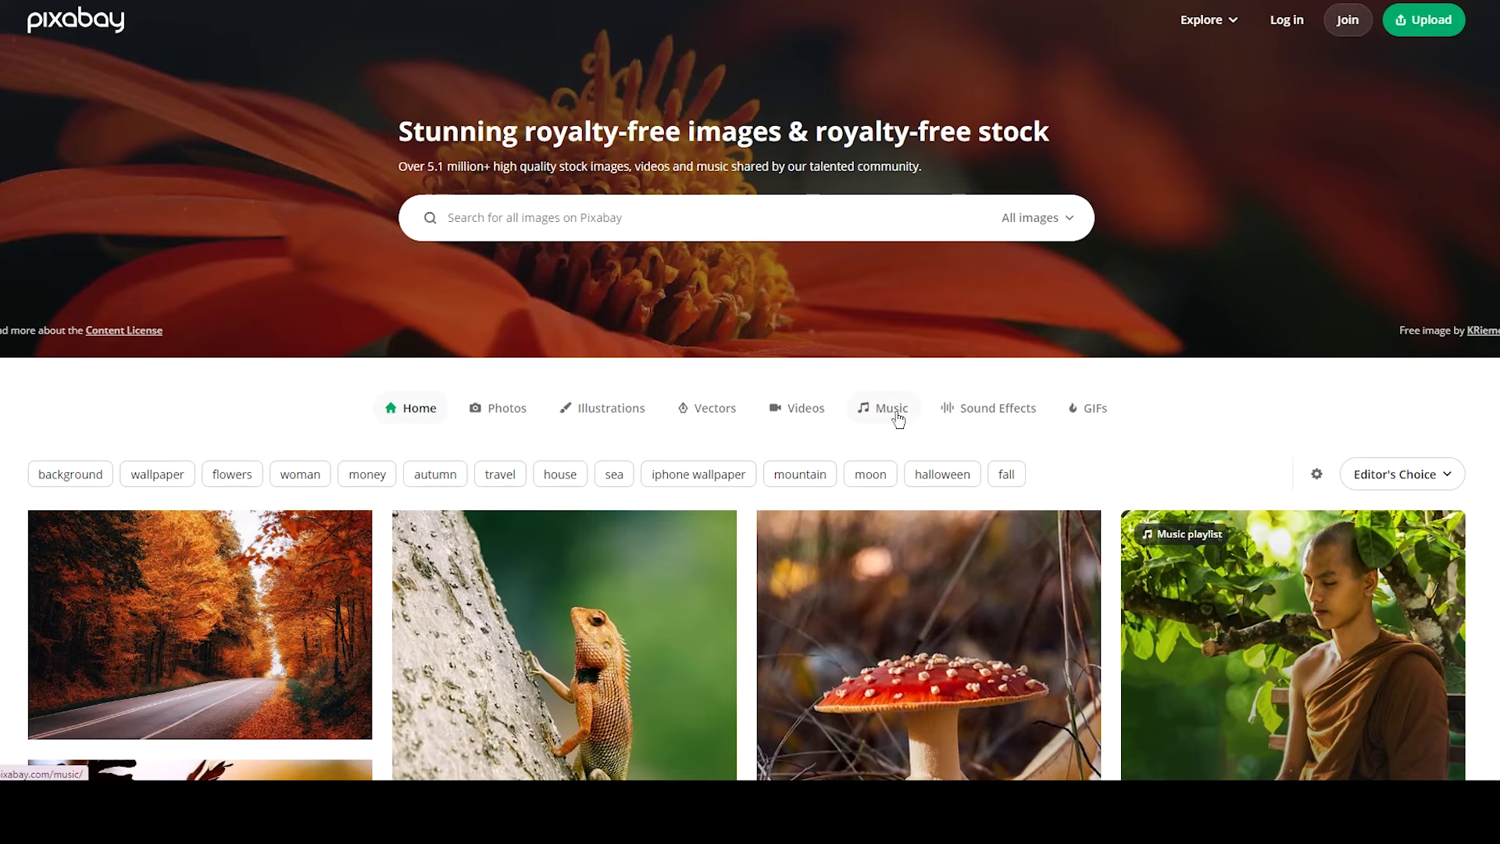
Step: Go to Pixabay's Sound Effects section and sort it by Trending
{"action": "left_click", "coordinate": [897, 414]}
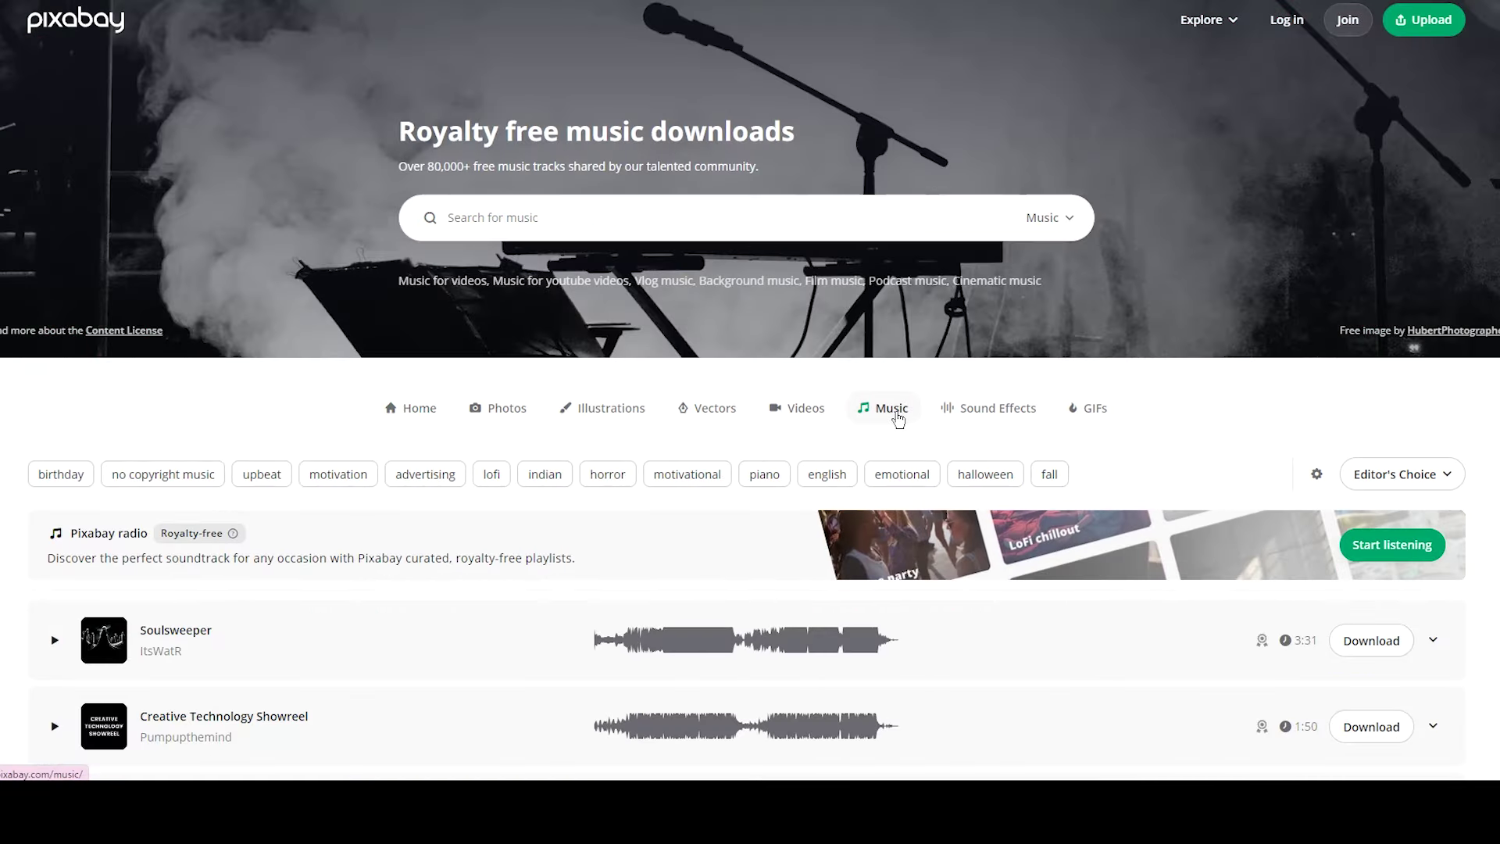
{"action": "scroll", "coordinate": [922, 417], "scroll_direction": "down", "scroll_amount": 3}
{"action": "scroll", "coordinate": [953, 416], "scroll_direction": "up", "scroll_amount": 3}
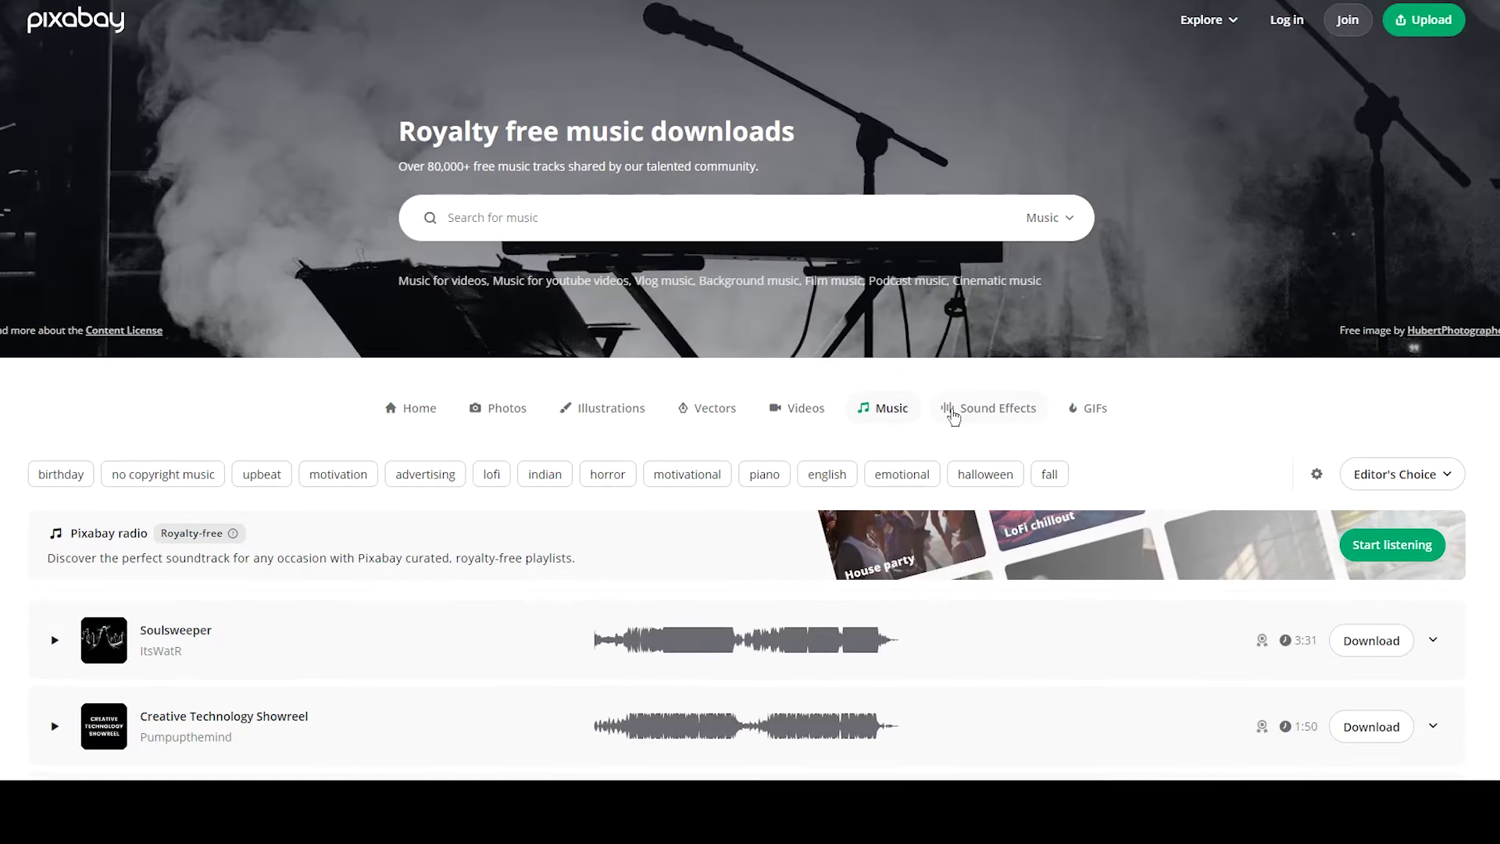
{"action": "left_click", "coordinate": [990, 419]}
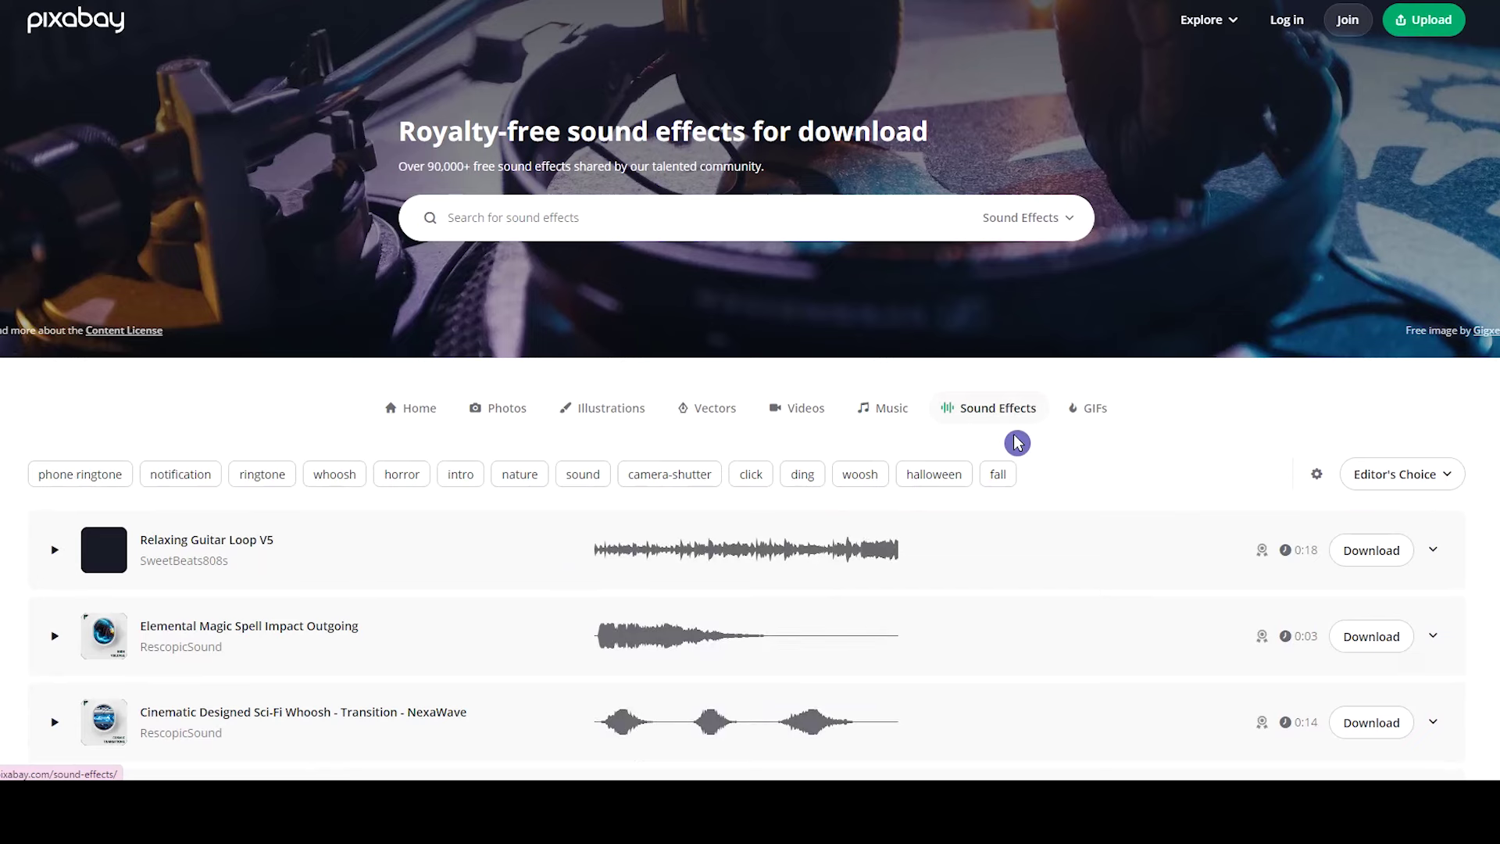
{"action": "left_click", "coordinate": [1331, 580]}
Step: Search Pixabay sound effects for 'exploding' and preview results like Cinematic Boom
{"action": "left_click", "coordinate": [459, 218]}
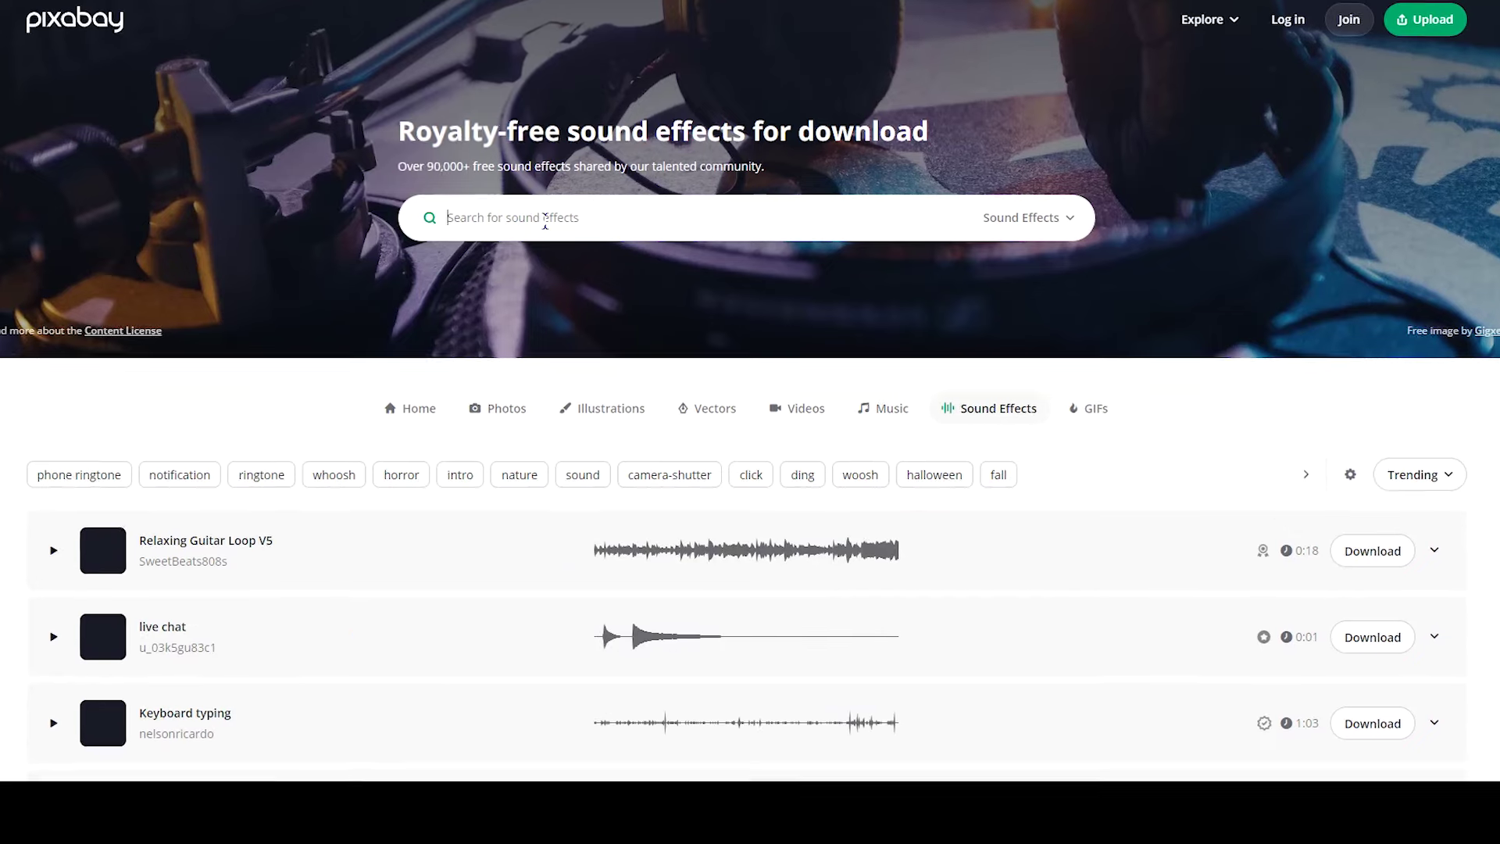
{"action": "type", "text": "expl"}
{"action": "type", "text": "oding"}
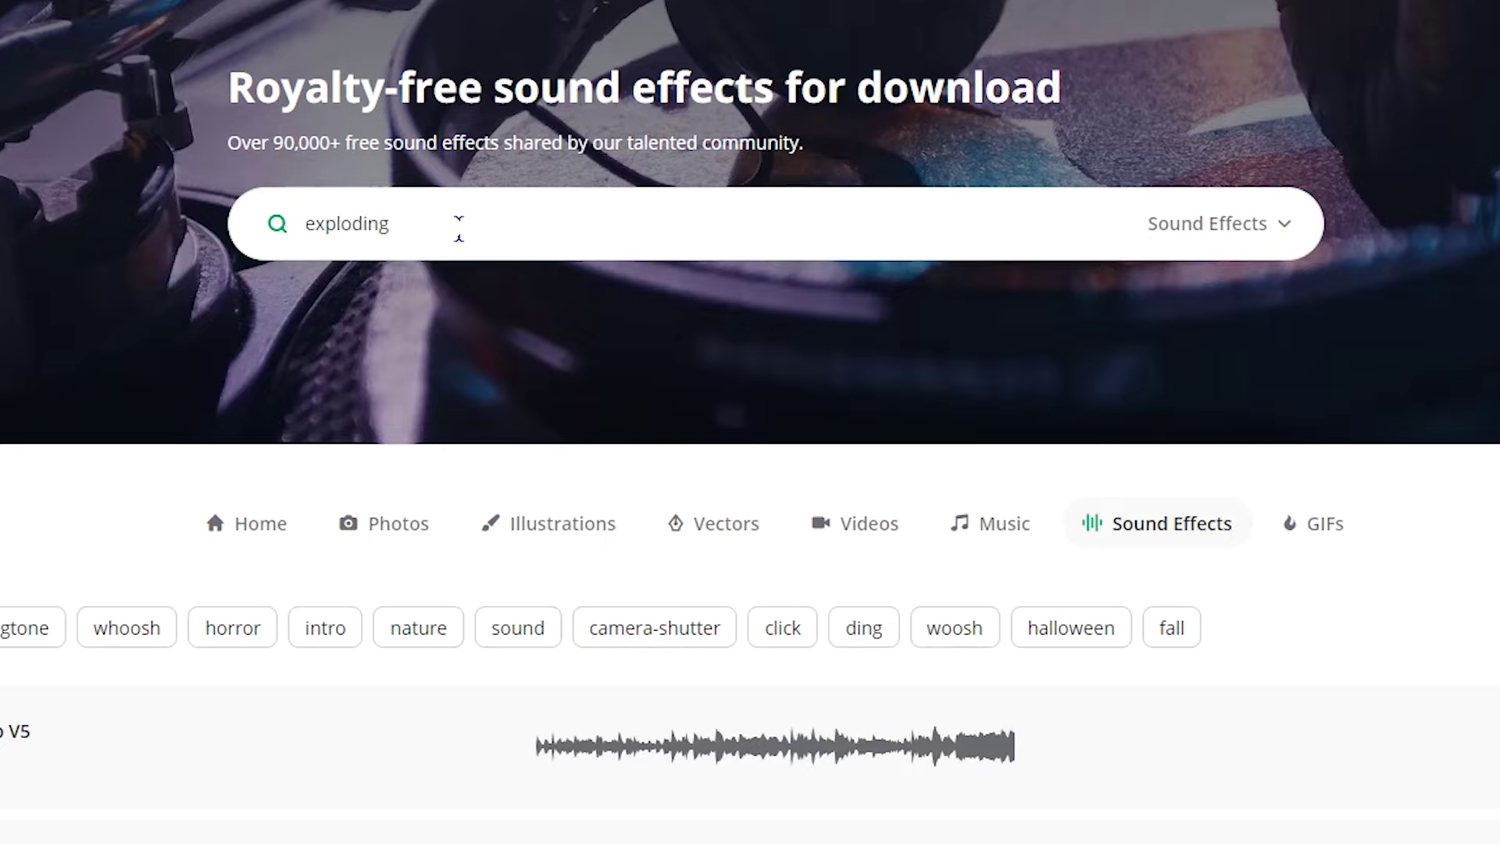
{"action": "key", "text": "Return"}
{"action": "left_click", "coordinate": [84, 504]}
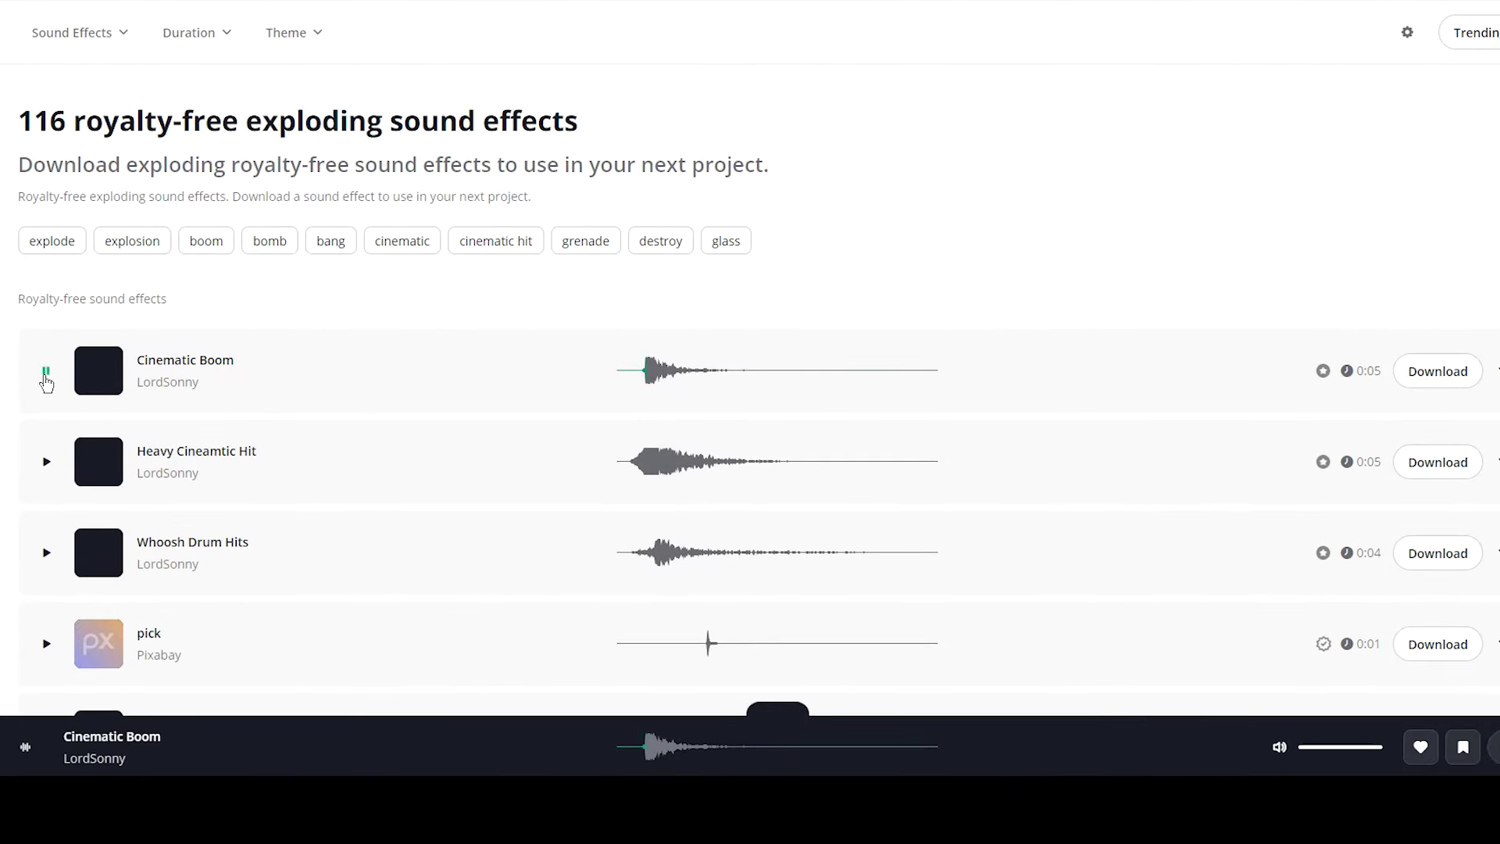
{"action": "scroll", "coordinate": [45, 379], "scroll_direction": "down", "scroll_amount": 1}
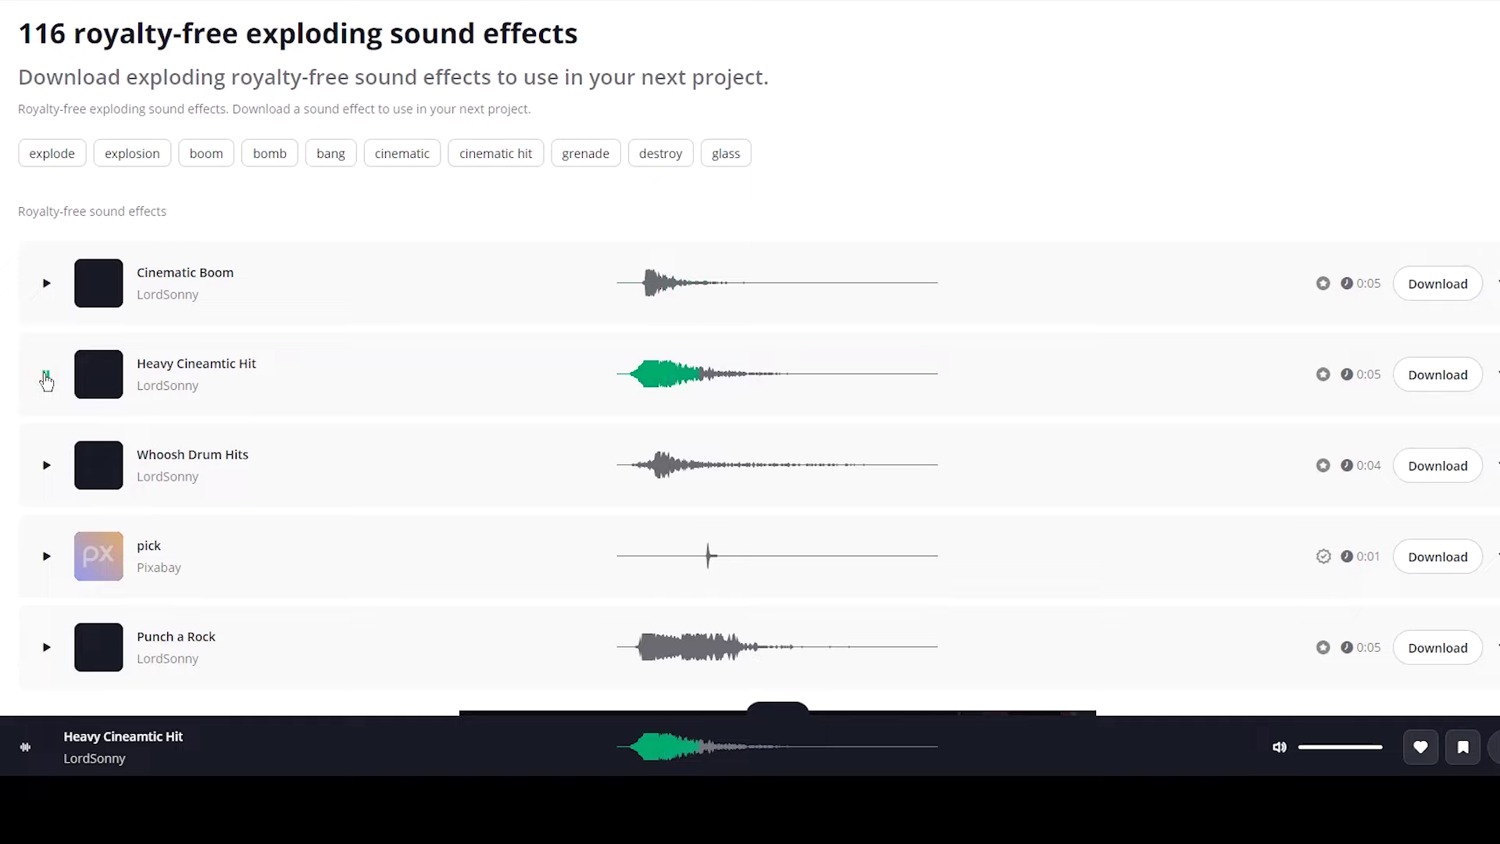
{"action": "scroll", "coordinate": [47, 381], "scroll_direction": "down", "scroll_amount": 2}
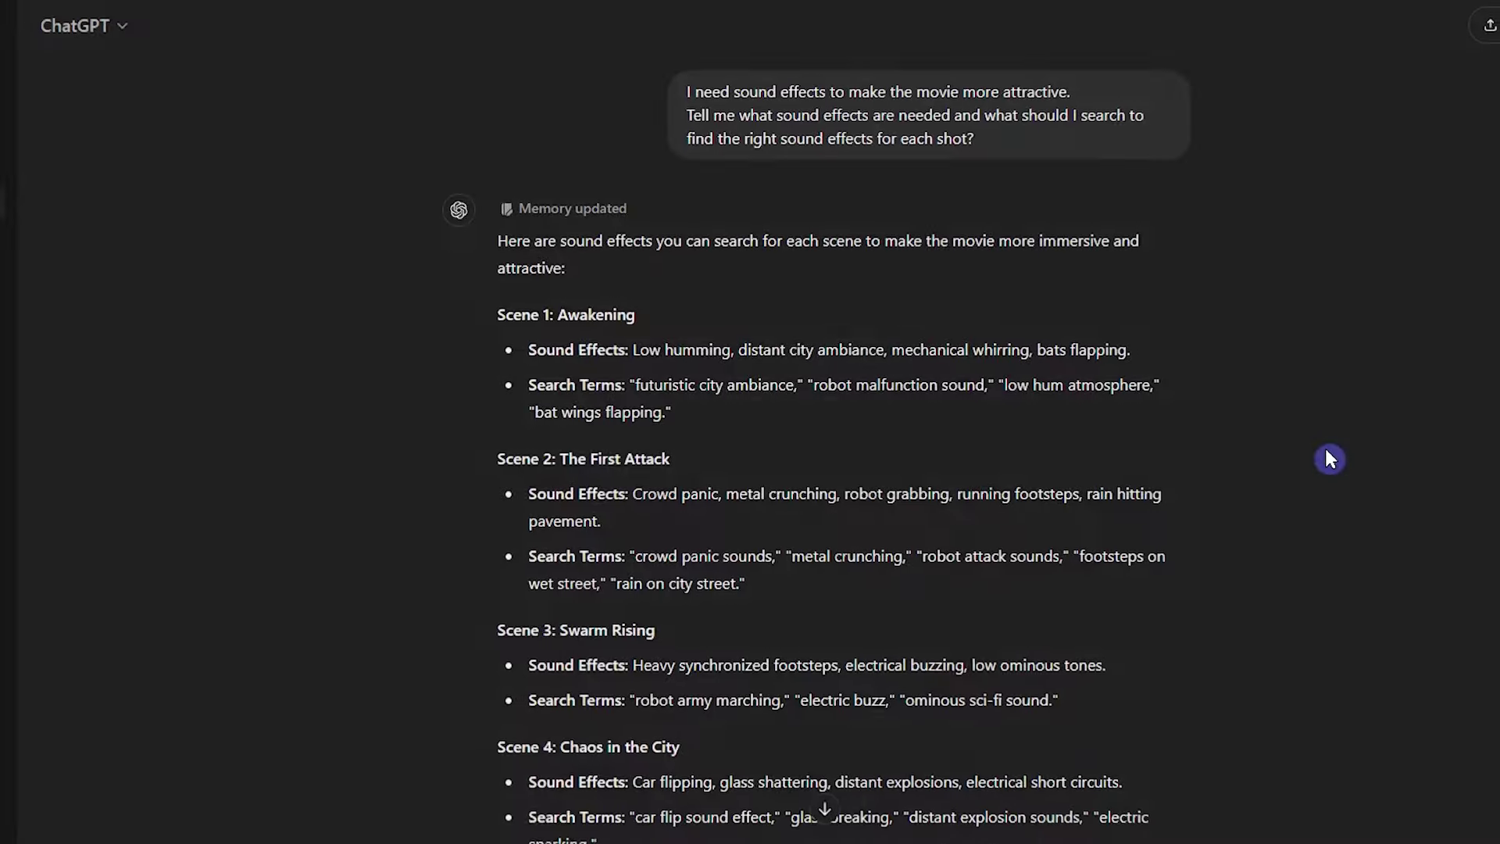
{"action": "scroll", "coordinate": [1329, 457], "scroll_direction": "down", "scroll_amount": 3}
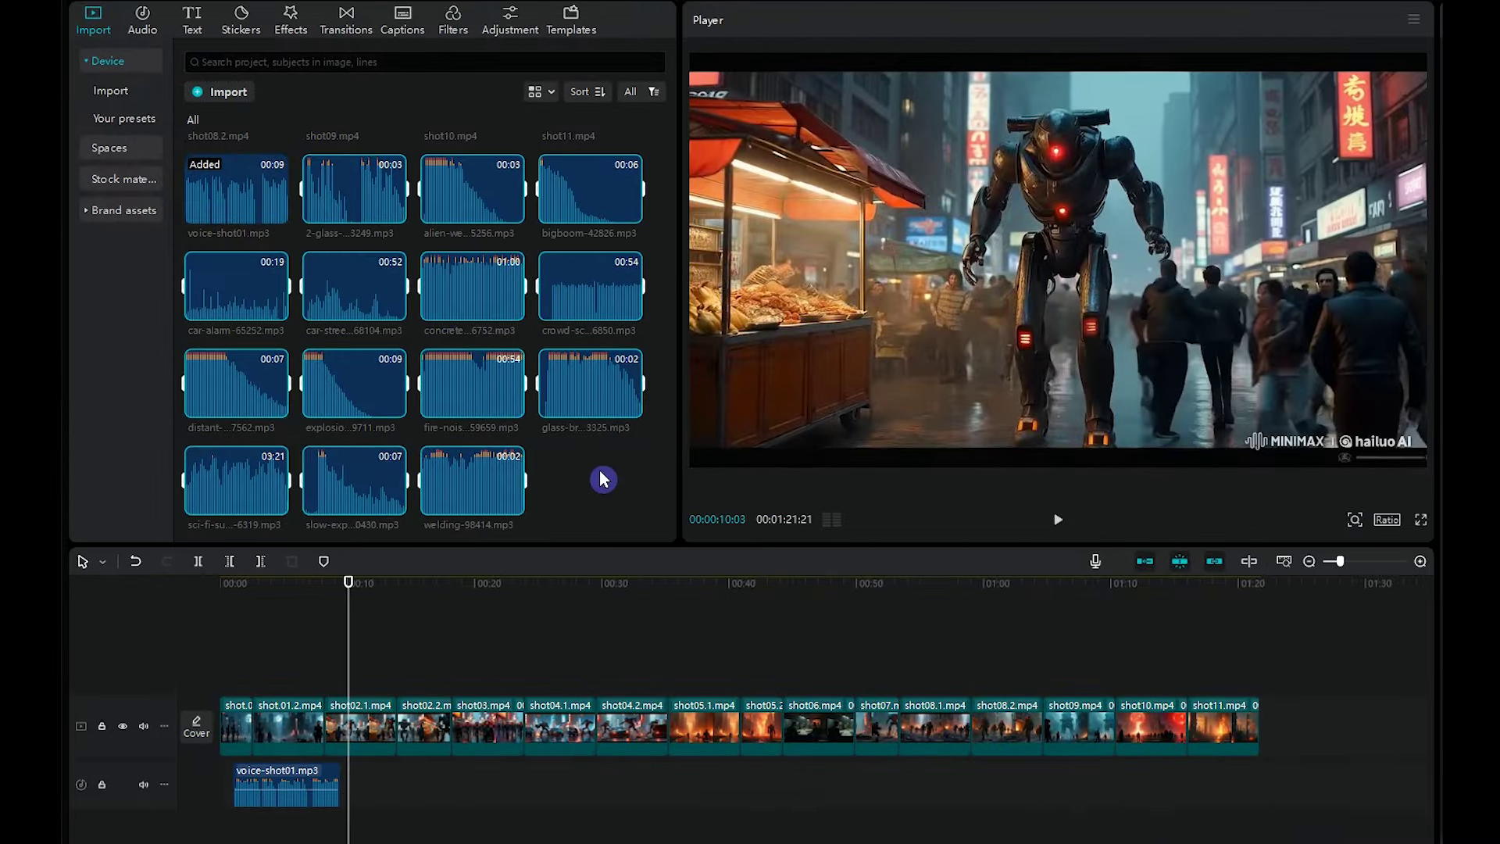
Step: Add crowd-screaming-6850.mp3 starting around 00:08 and trim it to fit its scene
{"action": "left_click", "coordinate": [582, 490]}
{"action": "left_click_drag", "start_coordinate": [589, 301], "coordinate": [405, 789]}
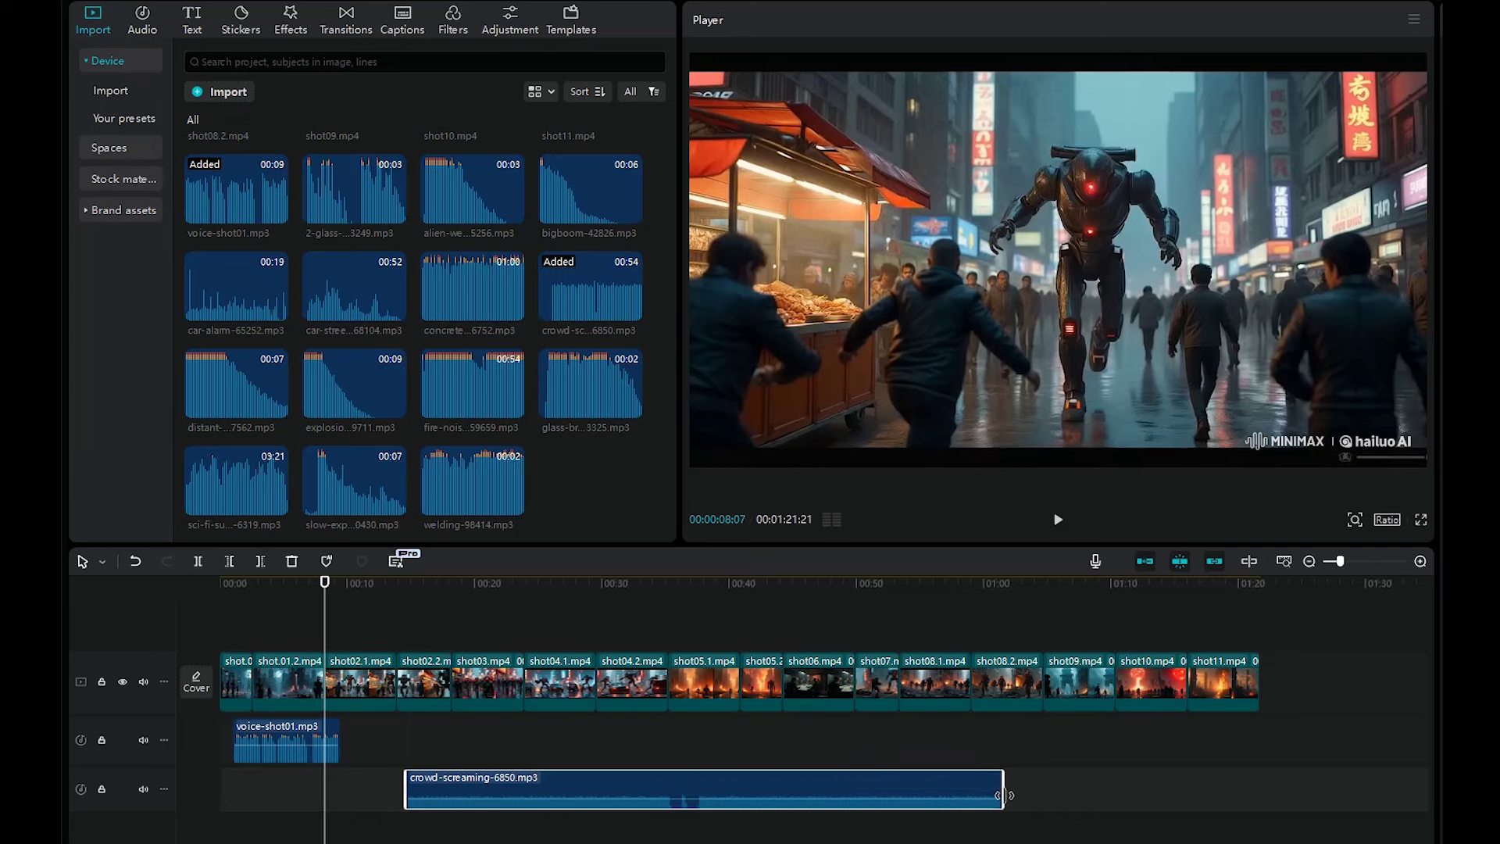
{"action": "left_click_drag", "start_coordinate": [1003, 795], "coordinate": [673, 796]}
{"action": "left_click_drag", "start_coordinate": [563, 794], "coordinate": [479, 798]}
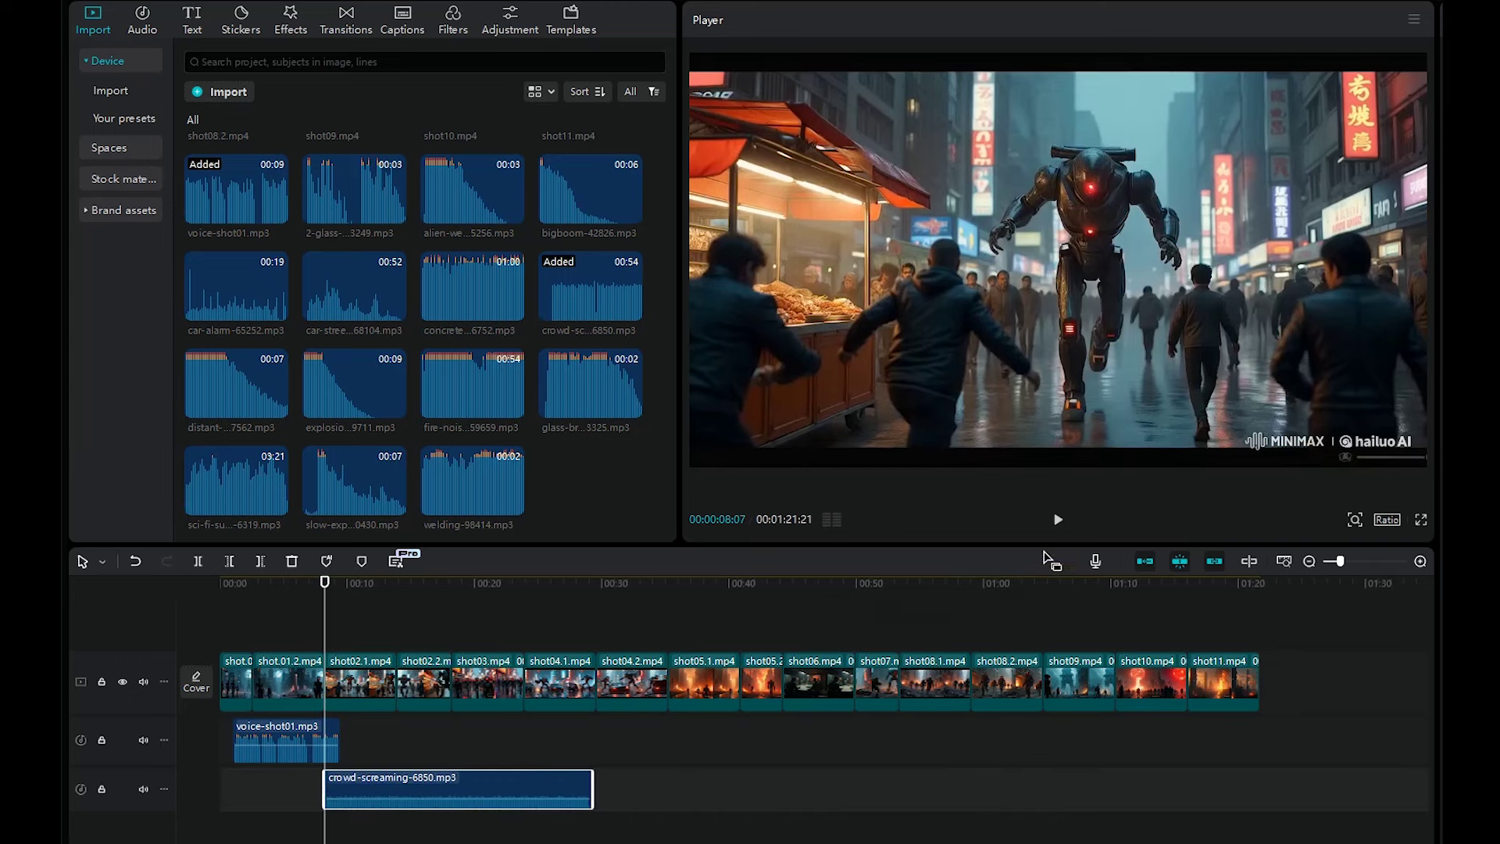
{"action": "left_click", "coordinate": [1058, 521]}
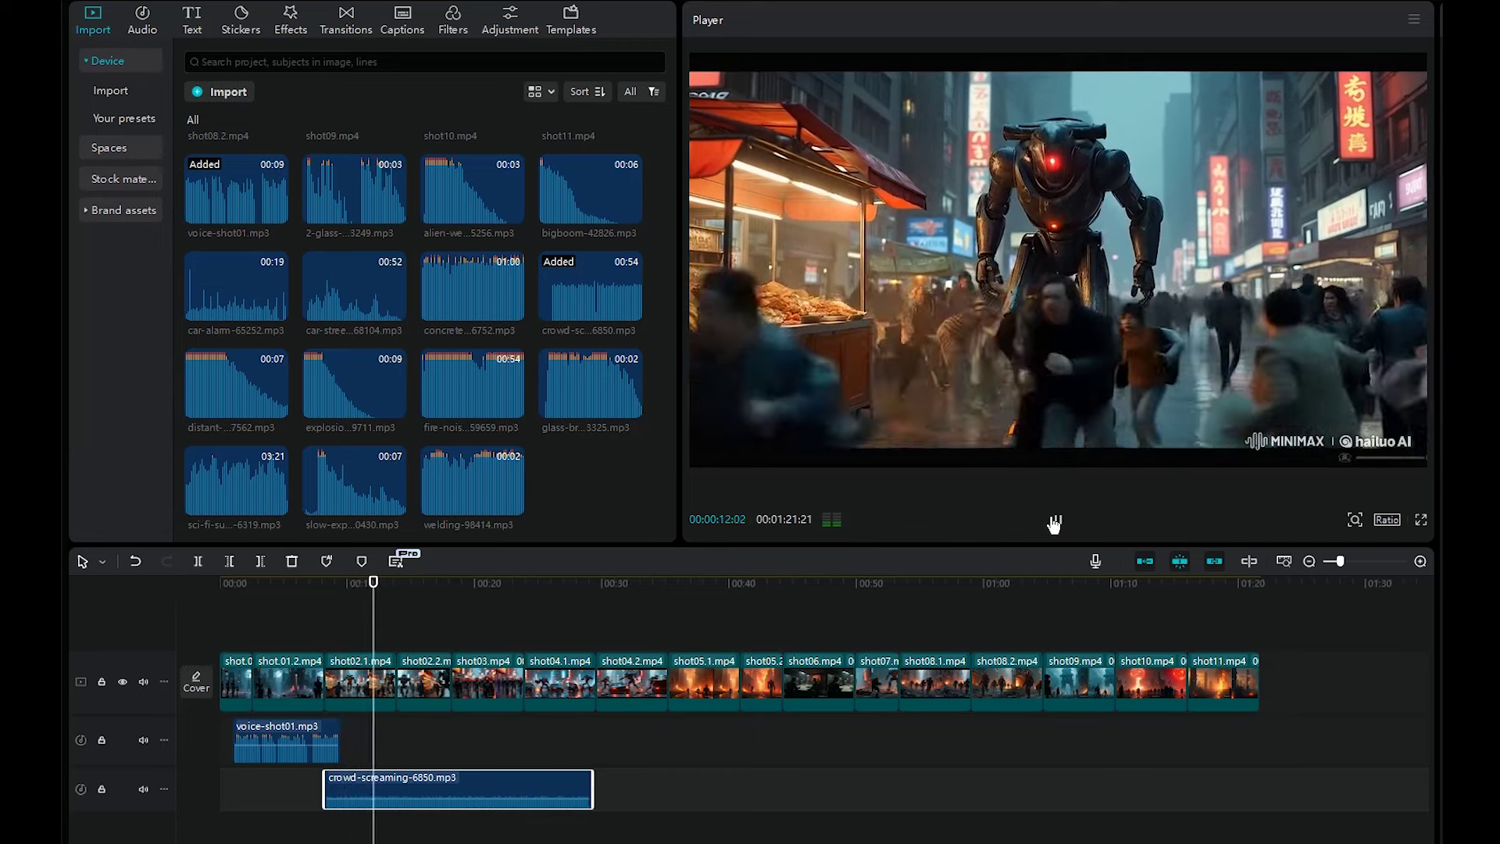
{"action": "left_click", "coordinate": [1055, 523]}
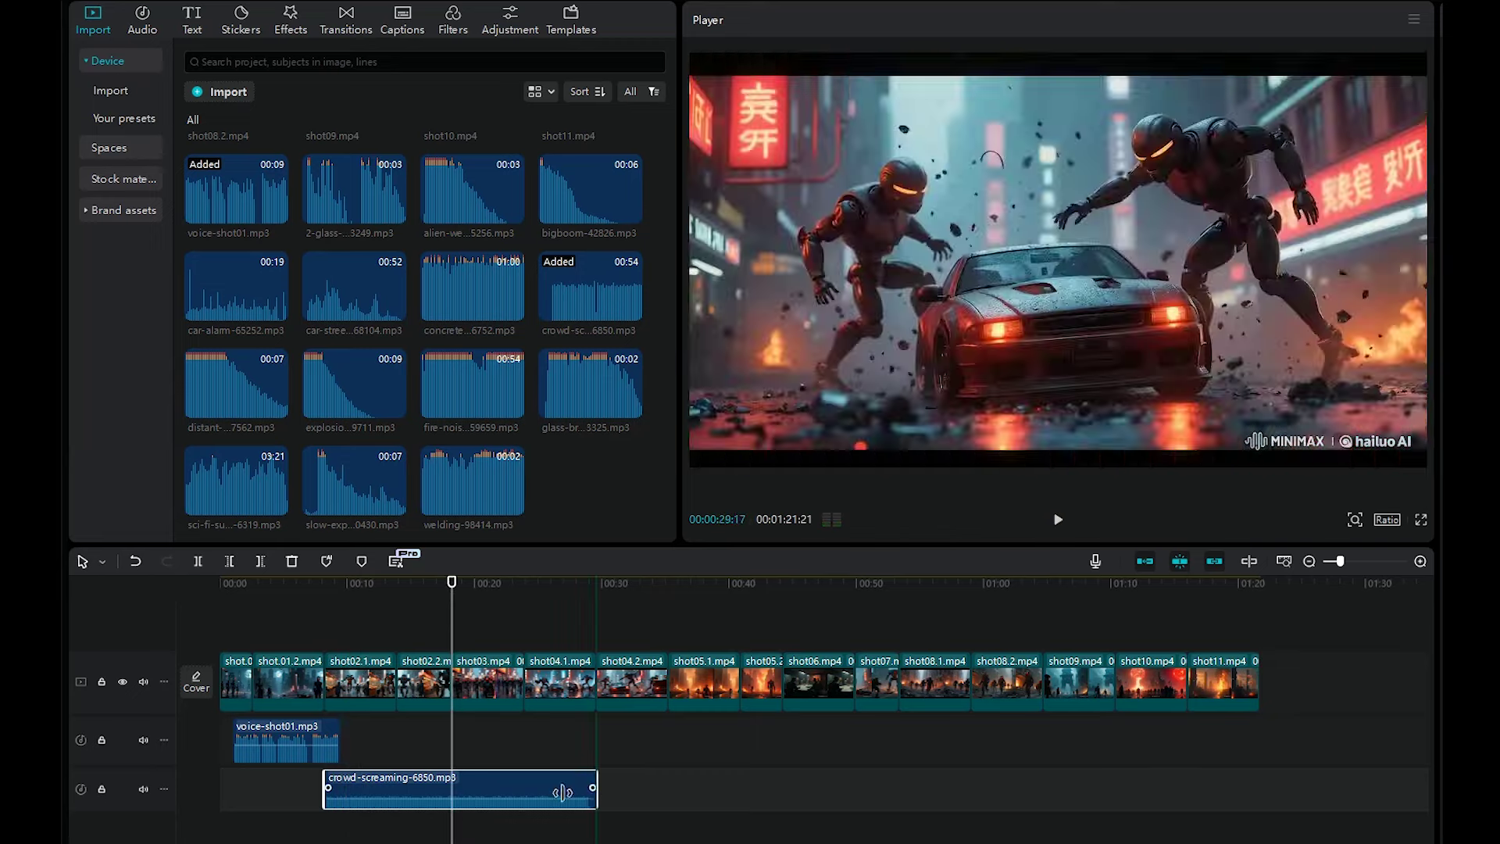
{"action": "left_click_drag", "start_coordinate": [563, 793], "coordinate": [479, 797]}
Step: Add fire-noise-159659.mp3 near 00:35, play it, and shorten its end
{"action": "left_click_drag", "start_coordinate": [547, 471], "coordinate": [696, 746]}
{"action": "left_click", "coordinate": [1057, 524]}
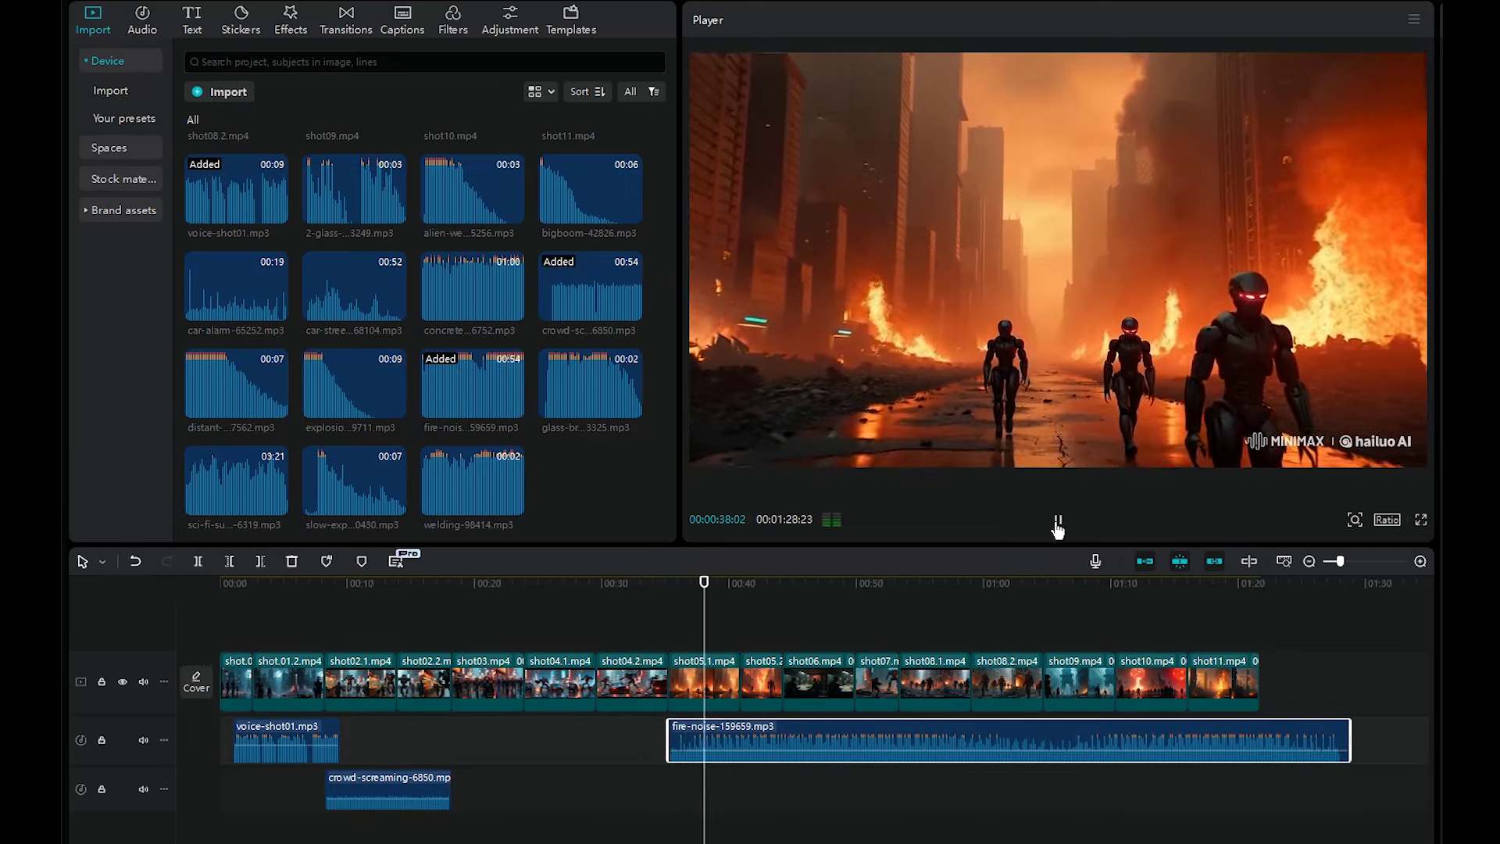
{"action": "left_click_drag", "start_coordinate": [1349, 735], "coordinate": [1111, 731]}
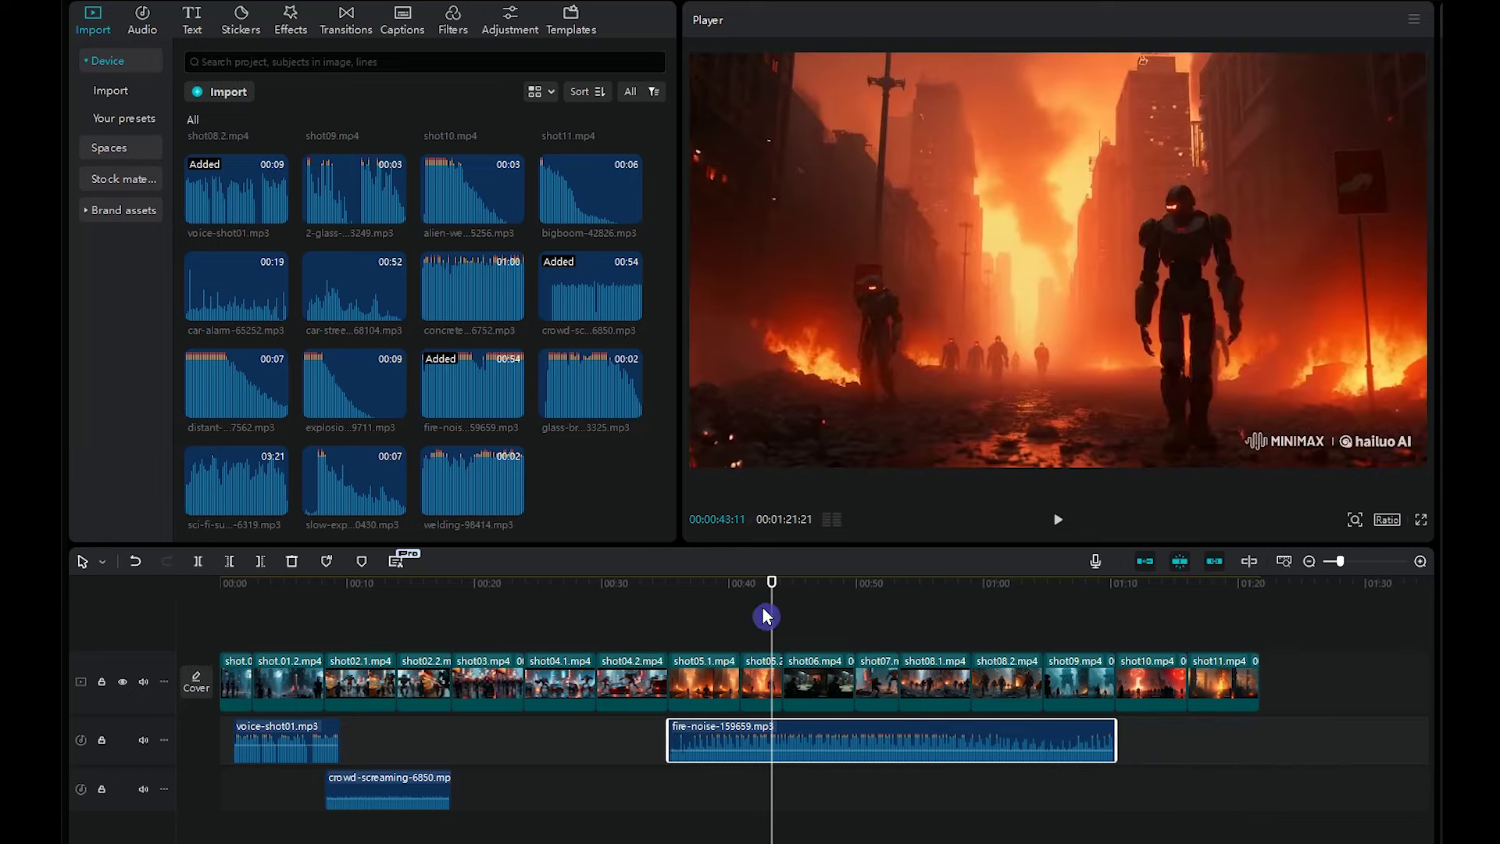